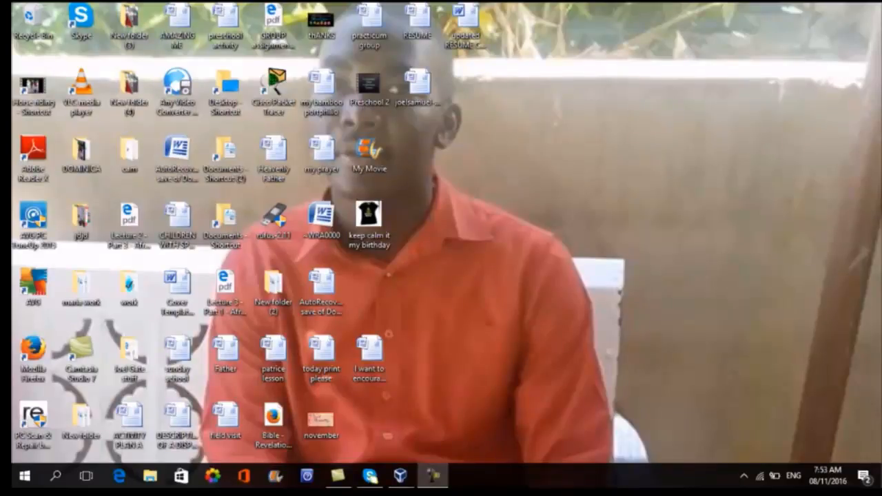
- Switch to the Window Server 2008 virtual machine and open the Roles page in Server Manager
mouse_move(433, 476)
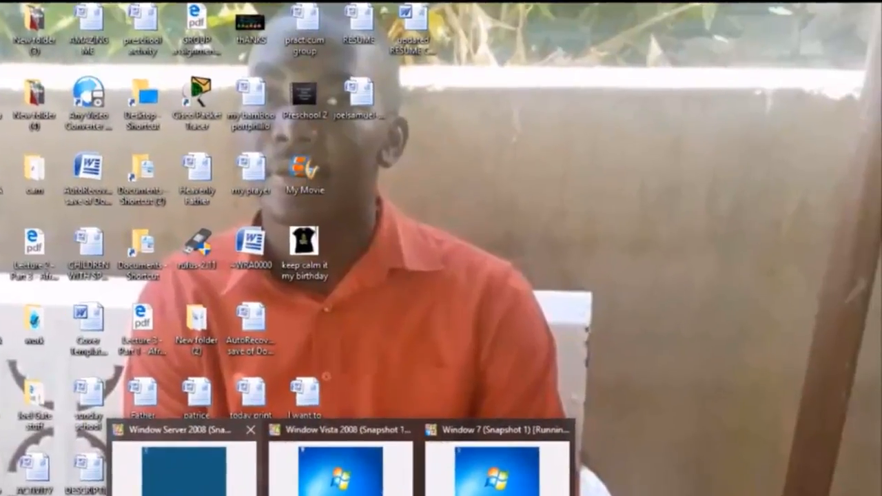
click(262, 424)
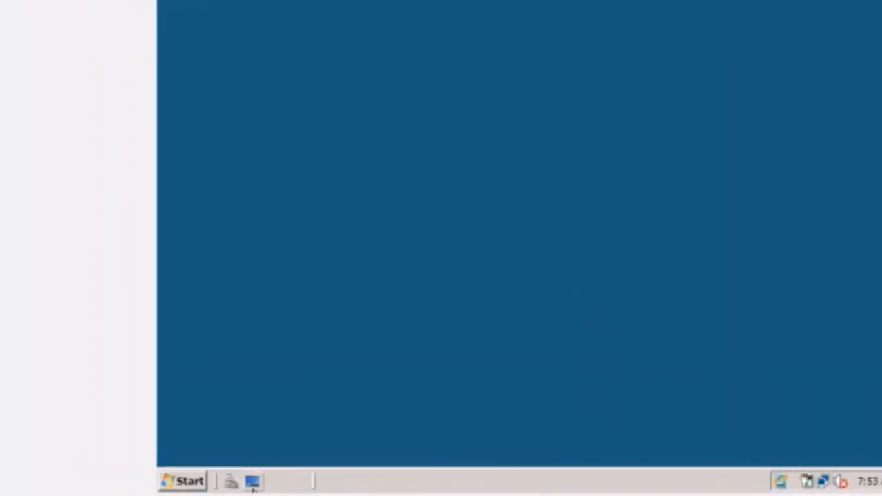
click(181, 481)
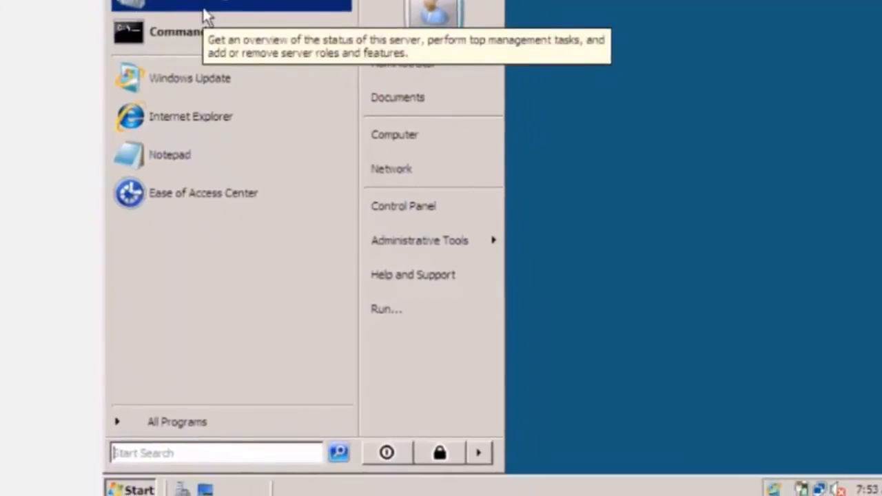
click(204, 9)
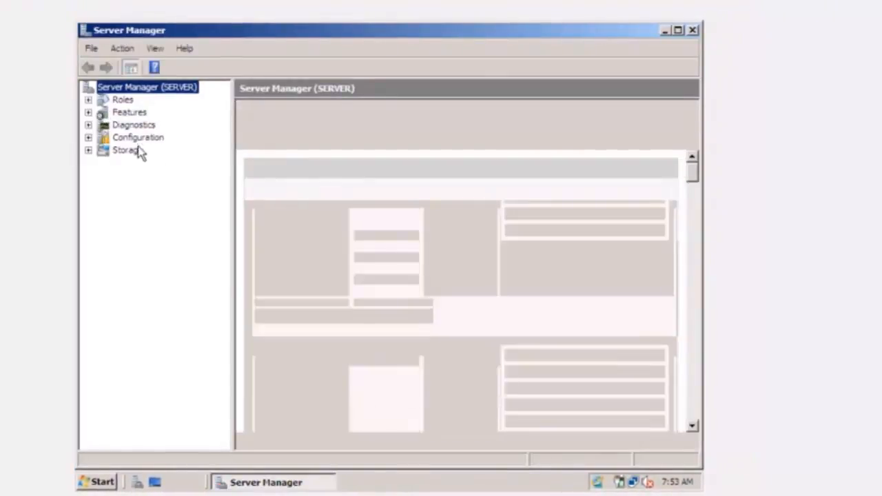
click(124, 102)
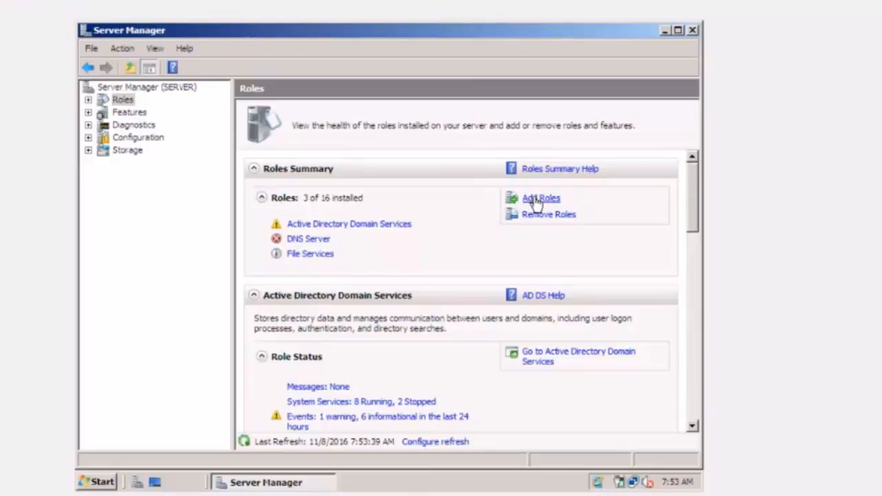
- Start adding the DHCP Server role and bind it to the 192.168.0.1 network connection
click(537, 200)
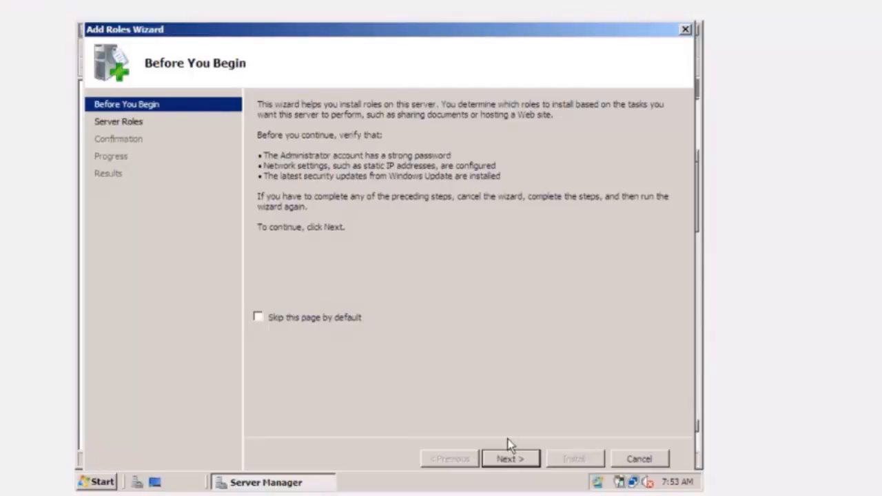
click(512, 462)
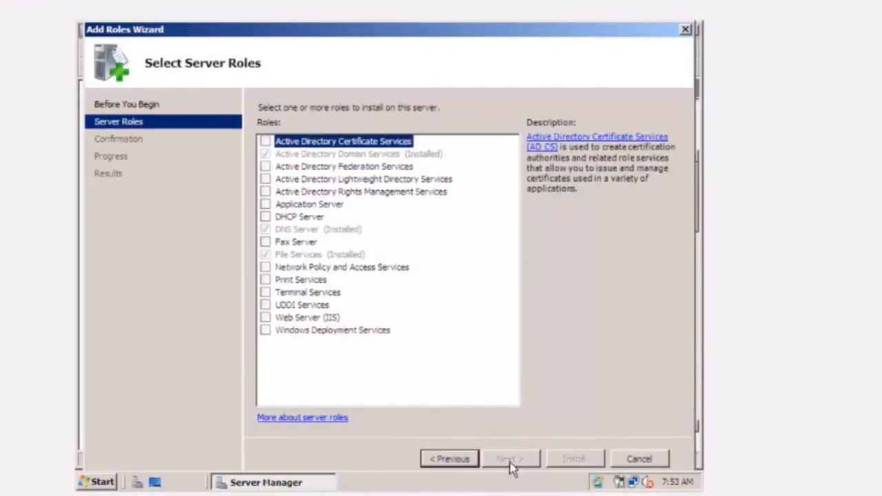
click(265, 217)
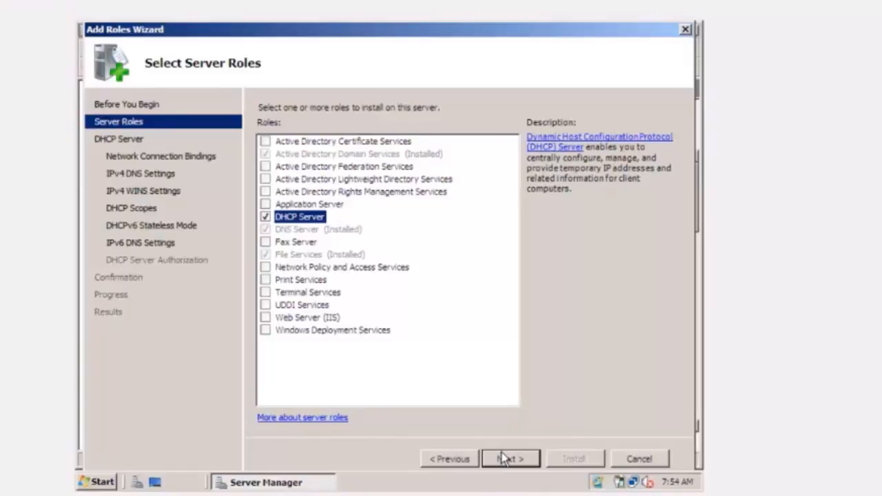
click(504, 459)
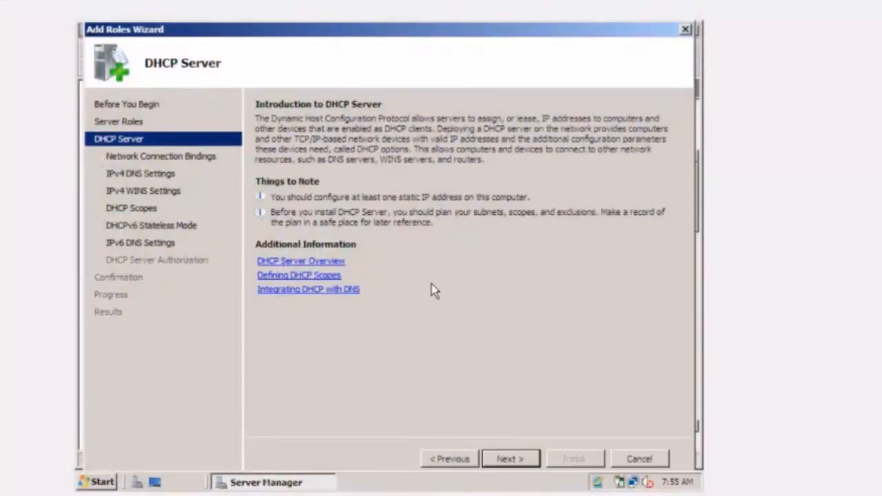
click(507, 462)
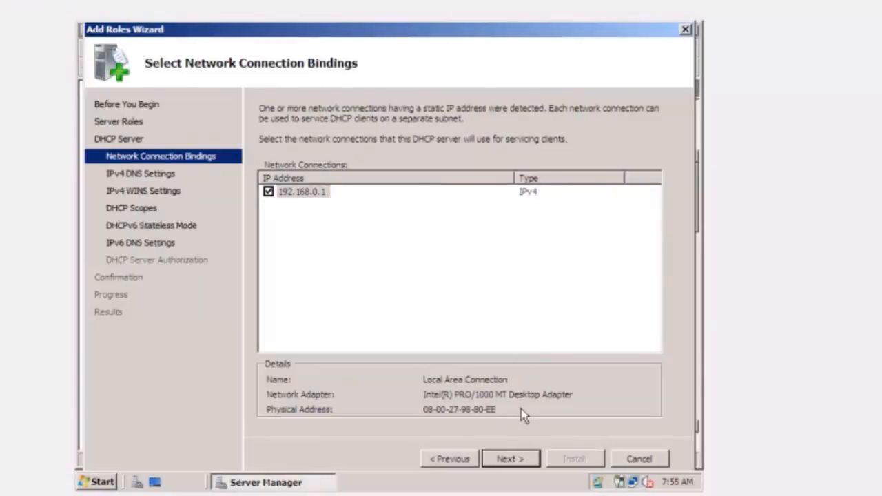
click(521, 460)
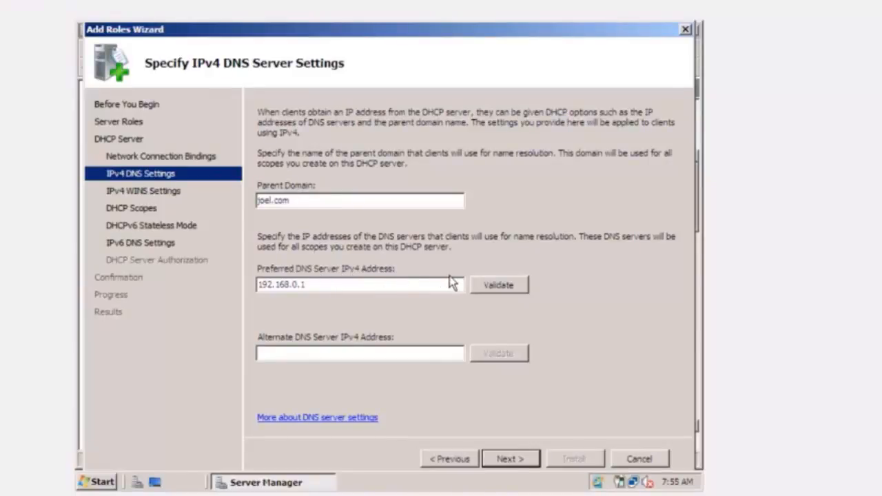
- Validate the preferred IPv4 DNS server address and keep WINS as not required for this network
click(489, 291)
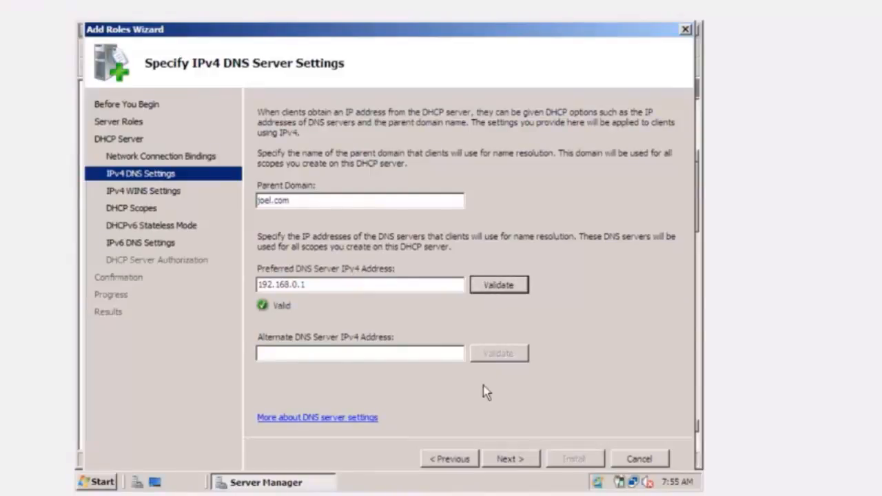
click(510, 460)
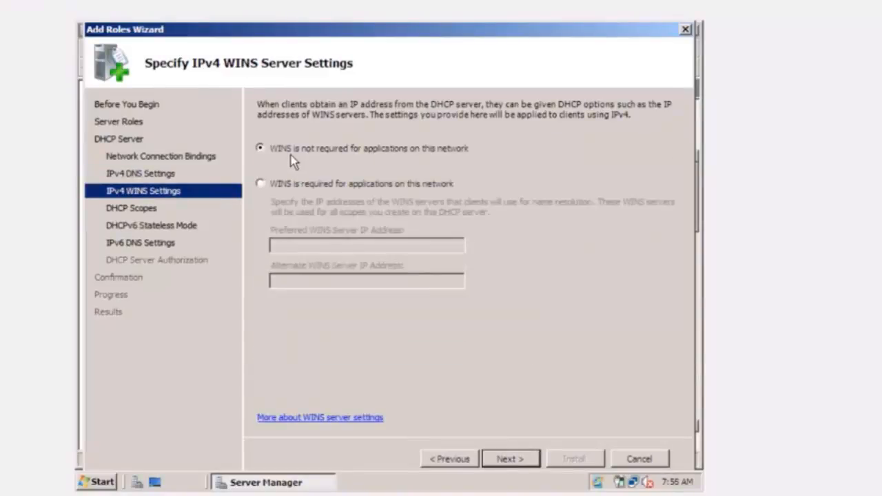
click(522, 461)
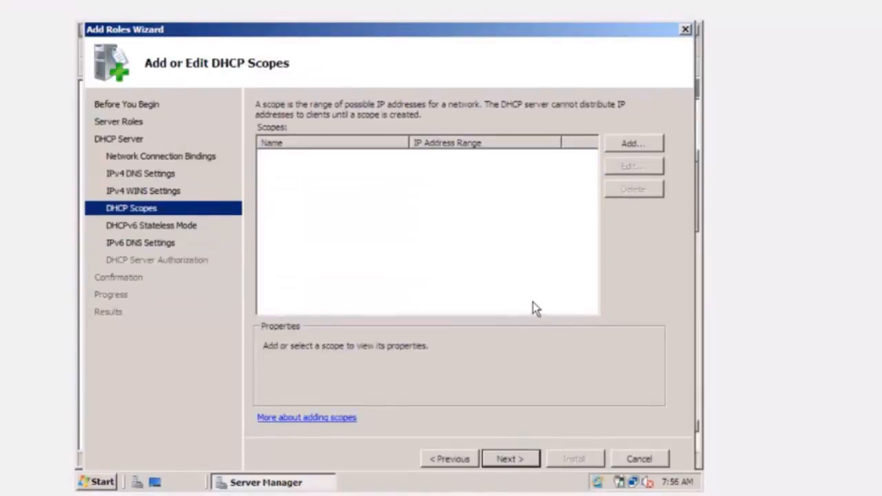
- Add a new DHCP scope and name it JoelIPScope
click(629, 146)
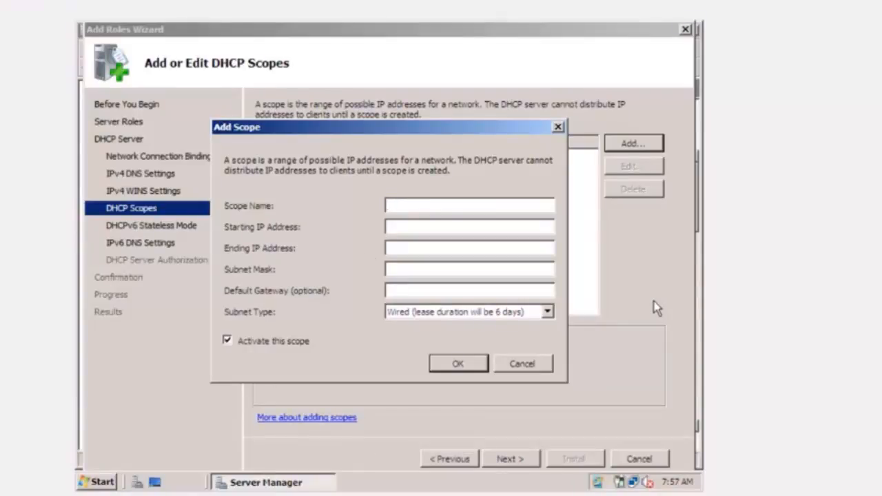
text(JoelIp)
key(BackSpace)
text(PScope)
- Set the scope's address range from 192.168.0.10 to 192.168.0.60
click(395, 228)
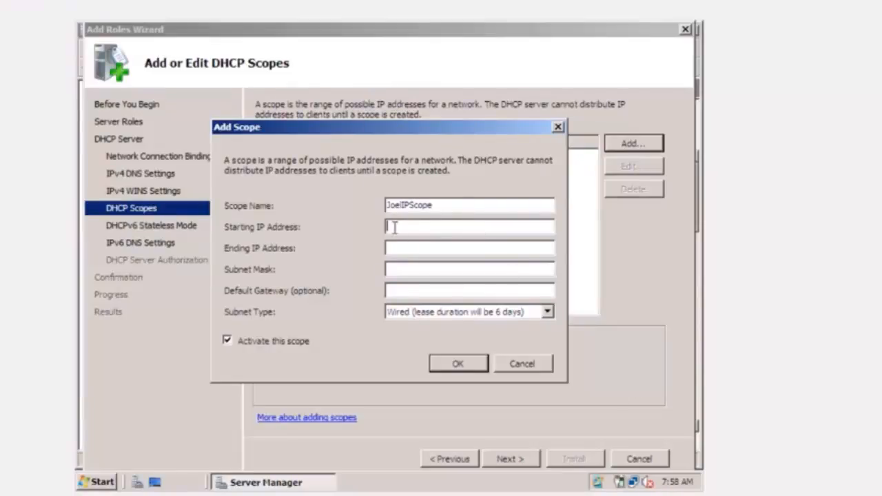
text(192.168.0.10)
click(413, 249)
text(192)
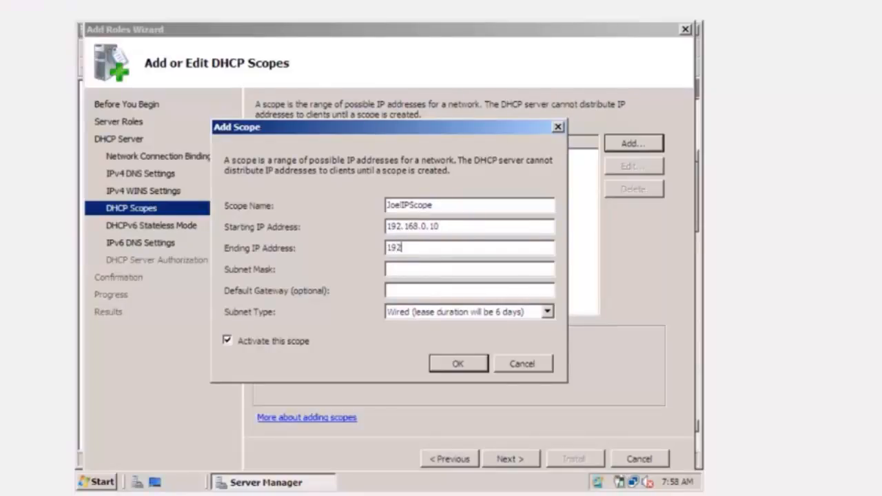
text(.168.0.60)
- Set the scope's subnet mask to 255.255.255.0 and save the scope
click(415, 269)
text(255.)
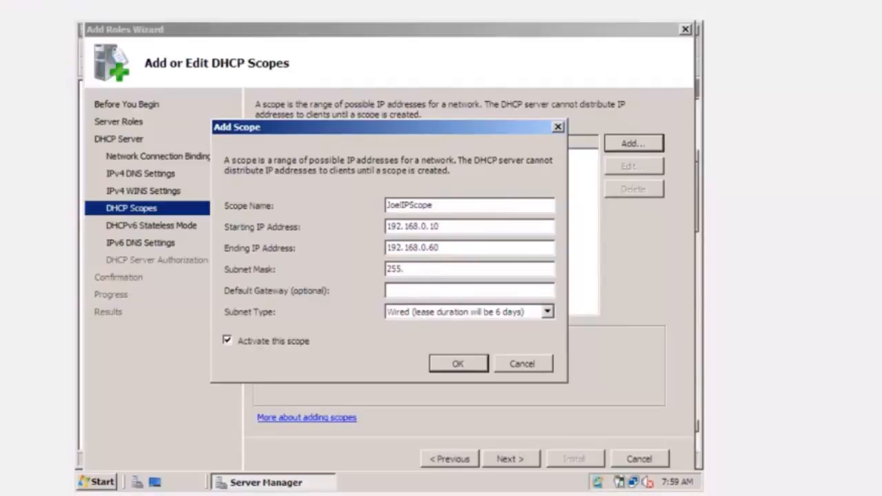
text(255.255)
text(0)
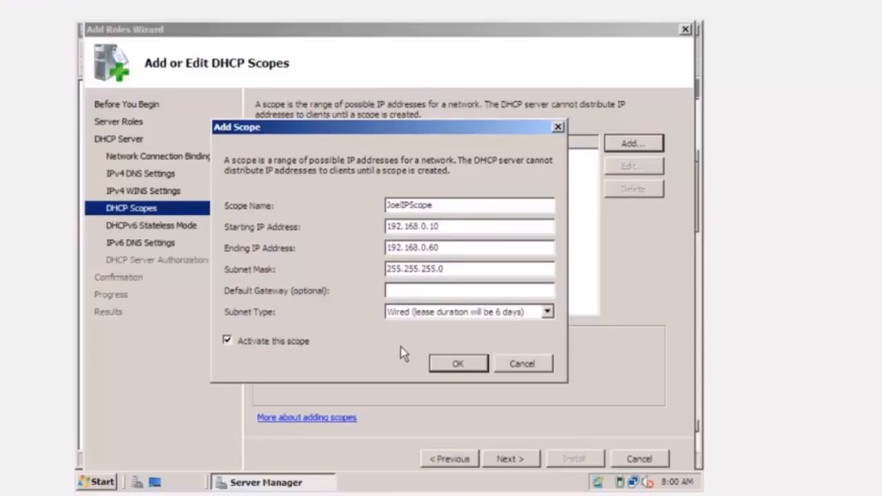
click(458, 364)
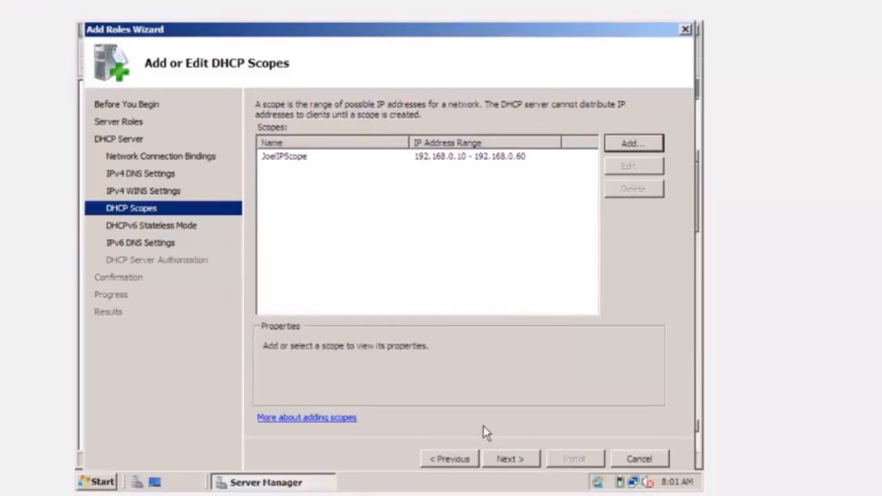
- Disable DHCPv6 stateless mode for this server
click(508, 459)
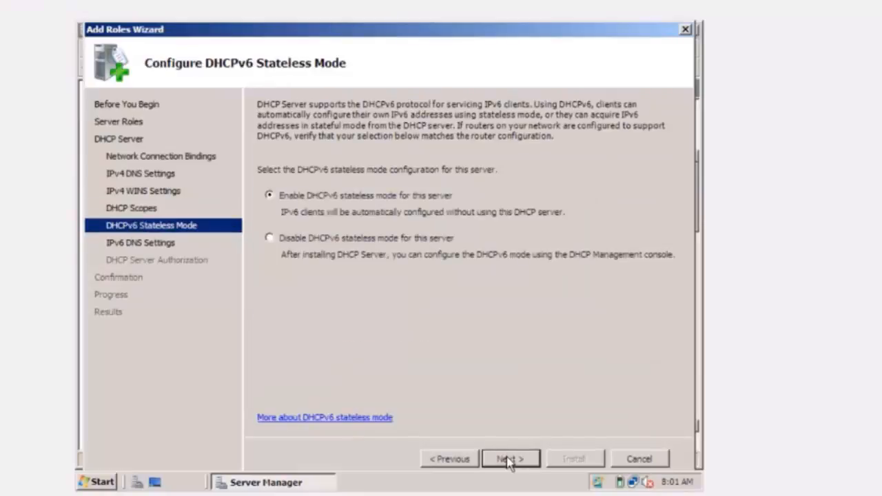
click(271, 239)
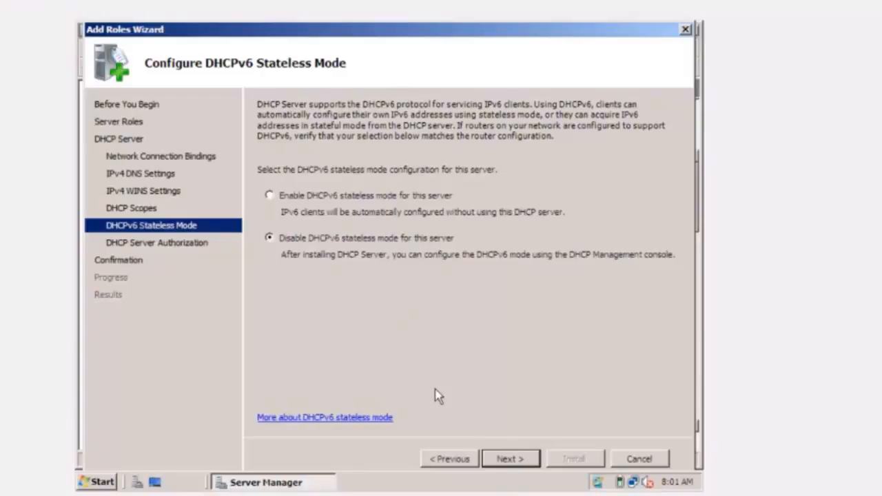
click(511, 460)
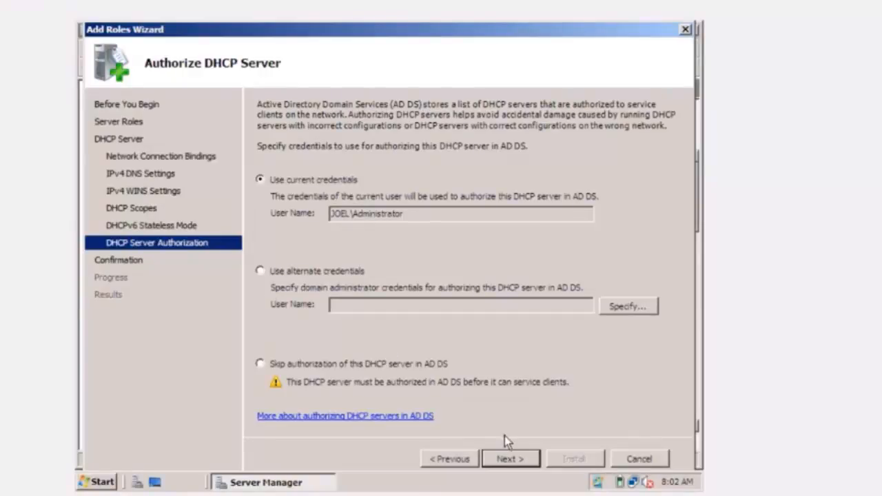
- Authorize the DHCP server with the current credentials and install the role, closing the wizard when it finishes
click(511, 459)
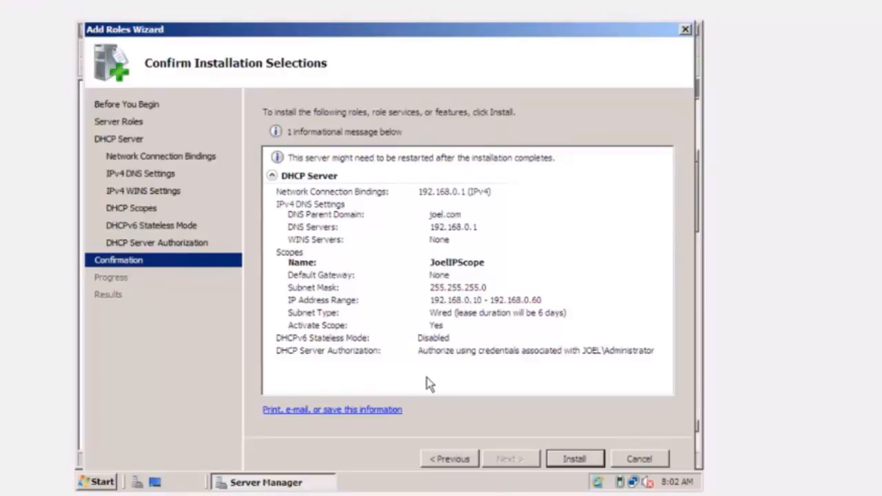
click(570, 462)
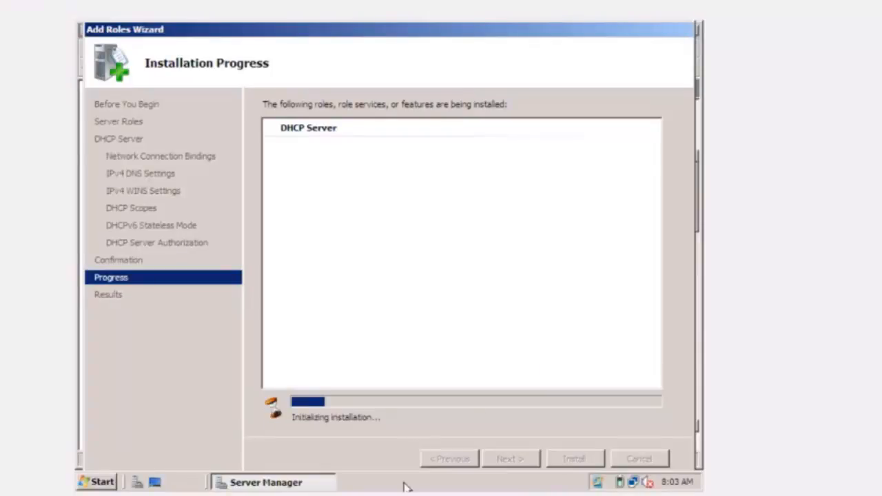
mouse_move(378, 495)
click(372, 476)
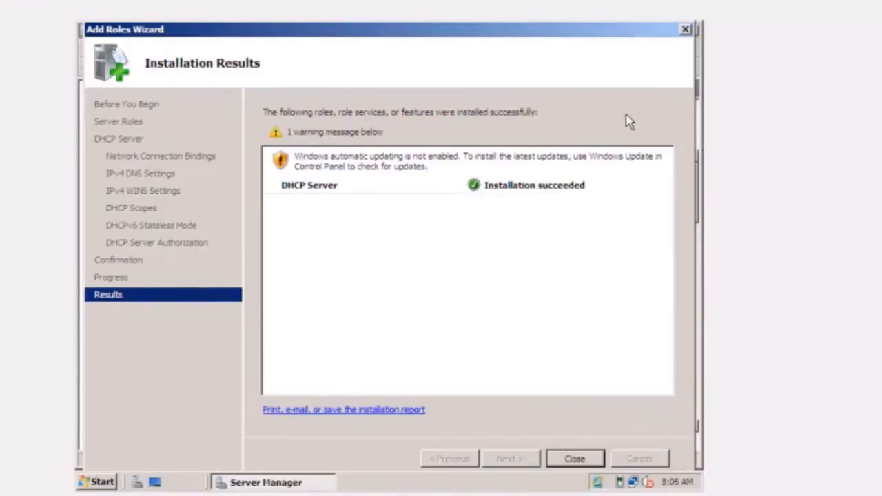
click(687, 31)
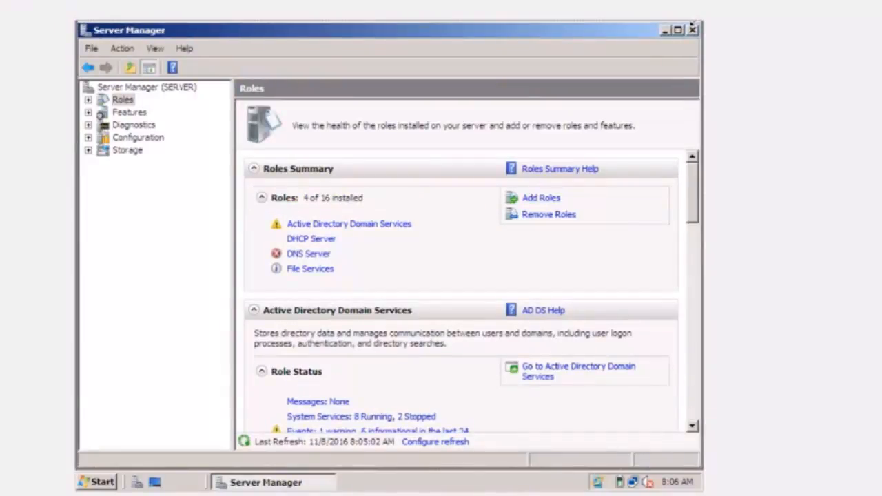
- Close Server Manager and restart the server, giving xxx as the shutdown comment
click(693, 29)
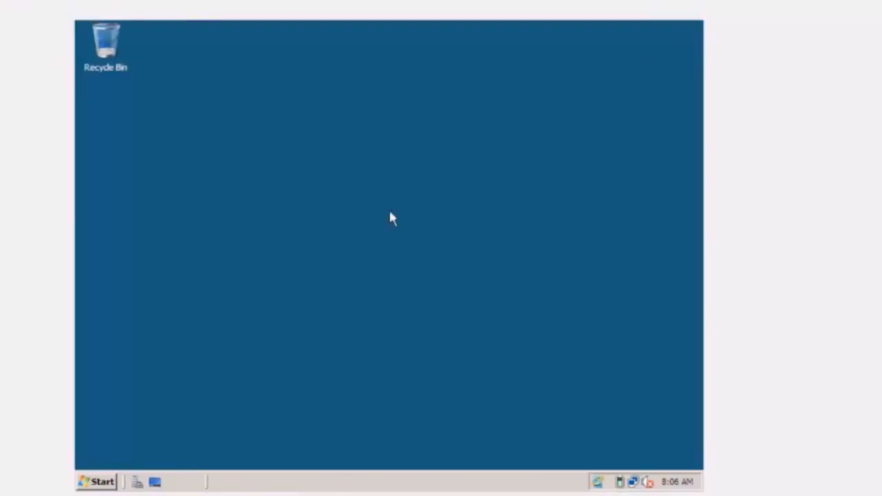
click(96, 483)
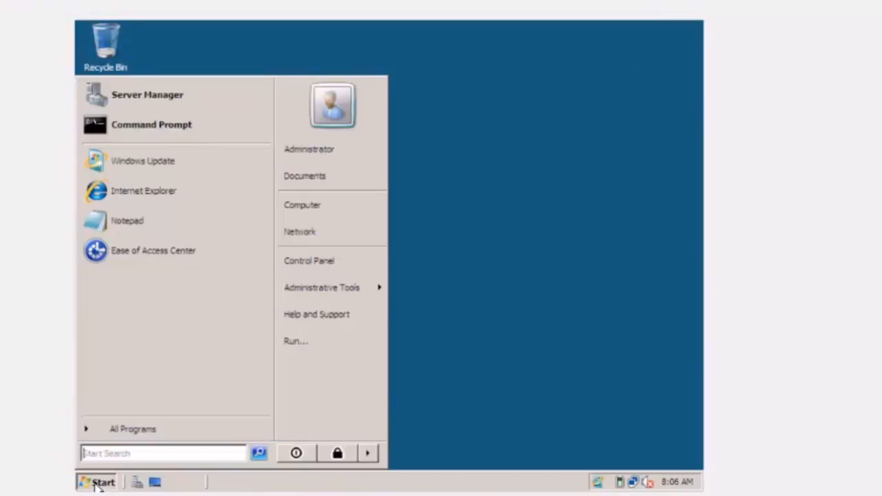
click(371, 455)
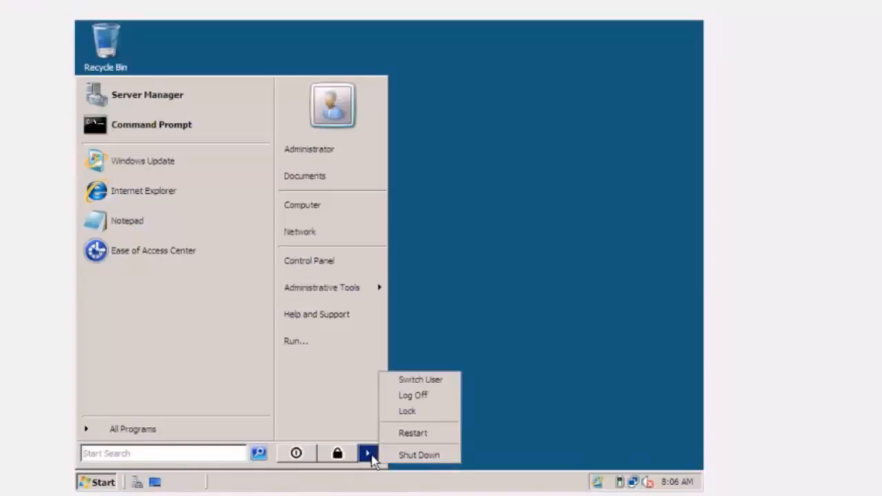
click(408, 431)
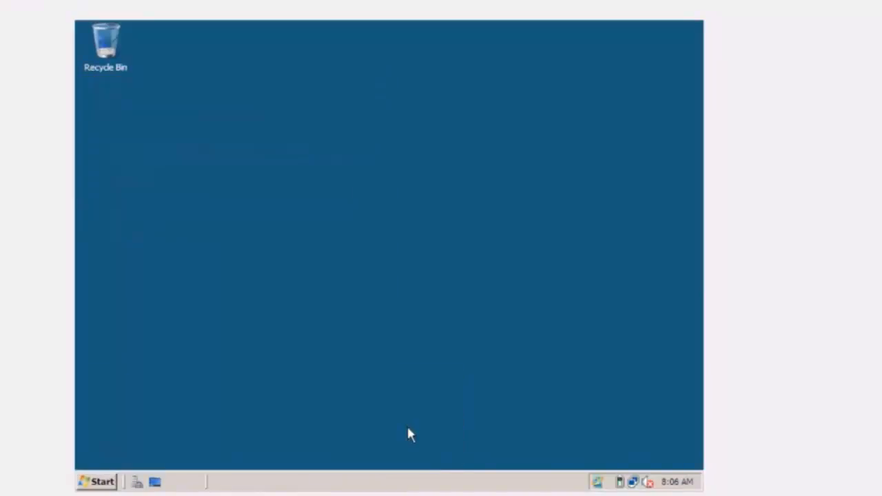
click(348, 315)
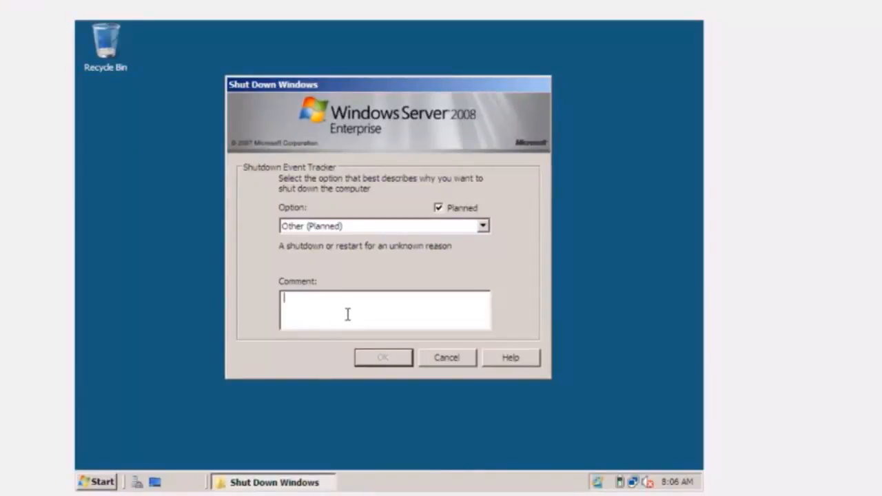
text(xxx)
click(403, 359)
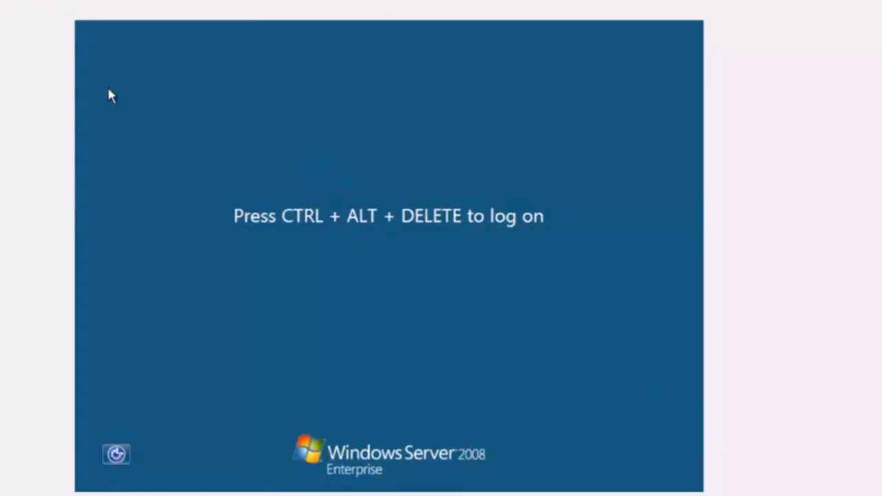
- Send Ctrl-Alt-Del to the virtual machine to bring up the administrator logon
click(1, 2)
mouse_move(7, 7)
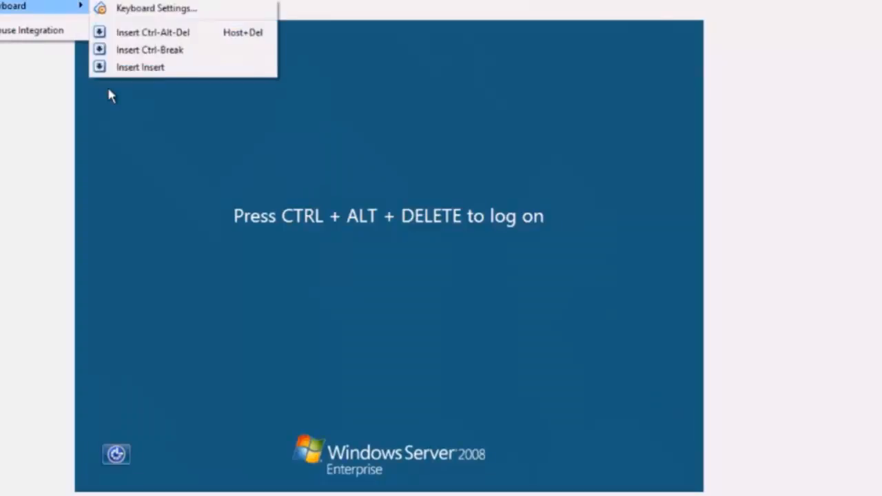
click(153, 33)
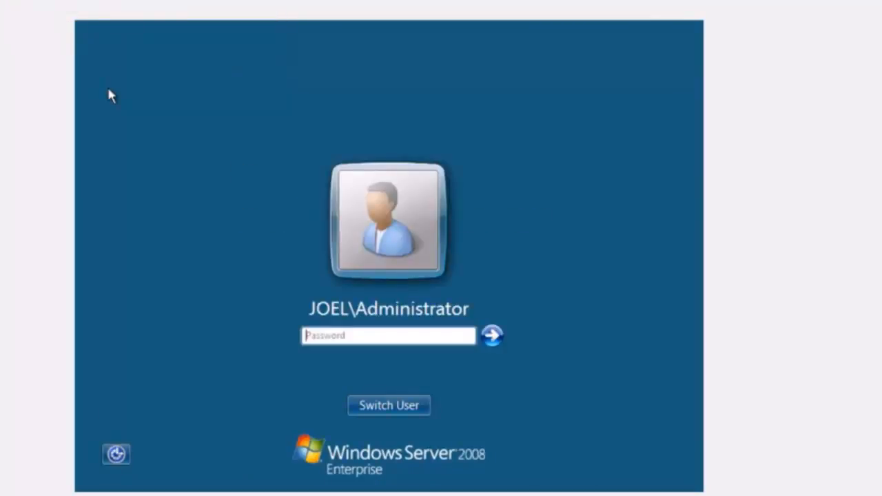
- Log on to the server by entering the administrator password, and close the Initial Configuration Tasks window
text(***********)
key(Return)
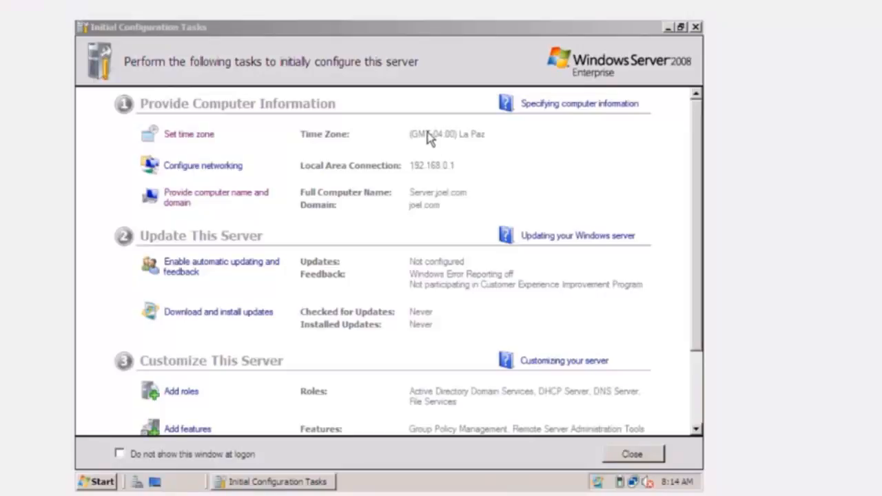
click(697, 28)
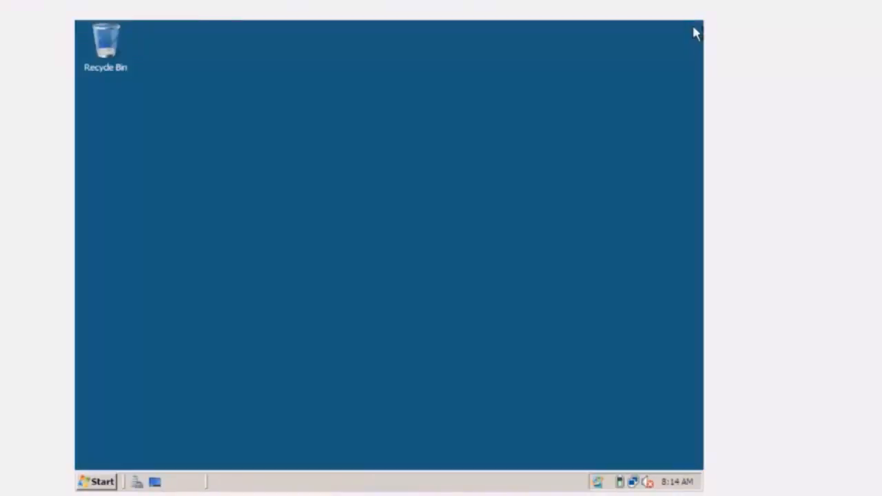
- Open the DHCP console from the administrative tools, close Server Manager, and maximize the DHCP console
click(99, 483)
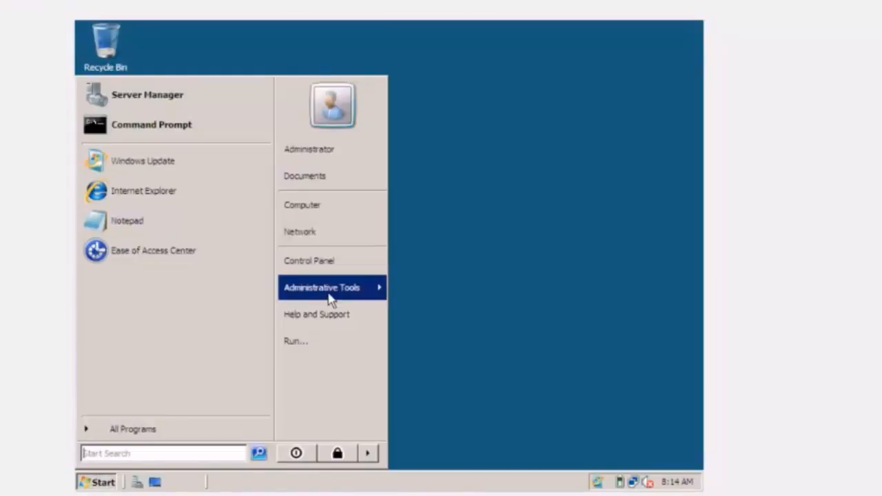
mouse_move(331, 298)
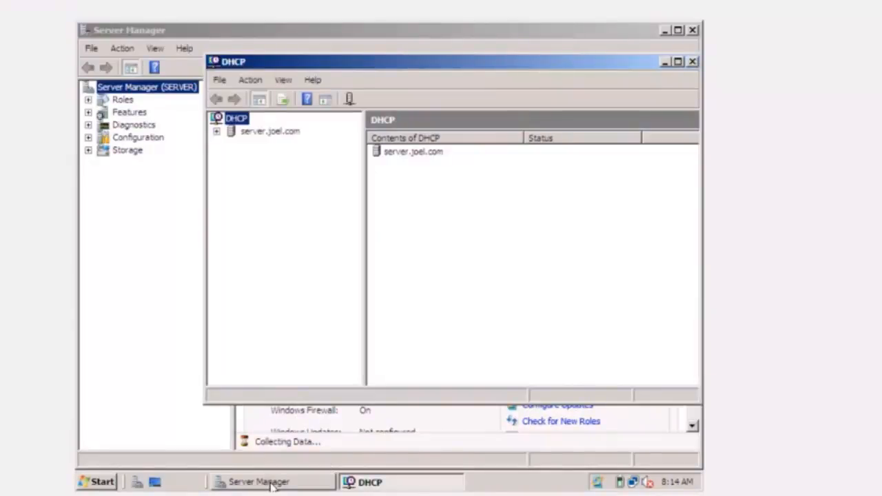
click(270, 484)
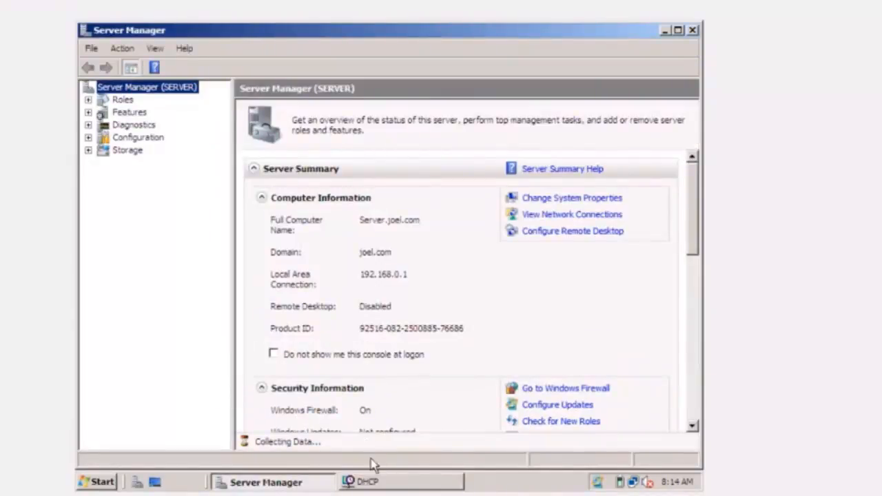
click(692, 30)
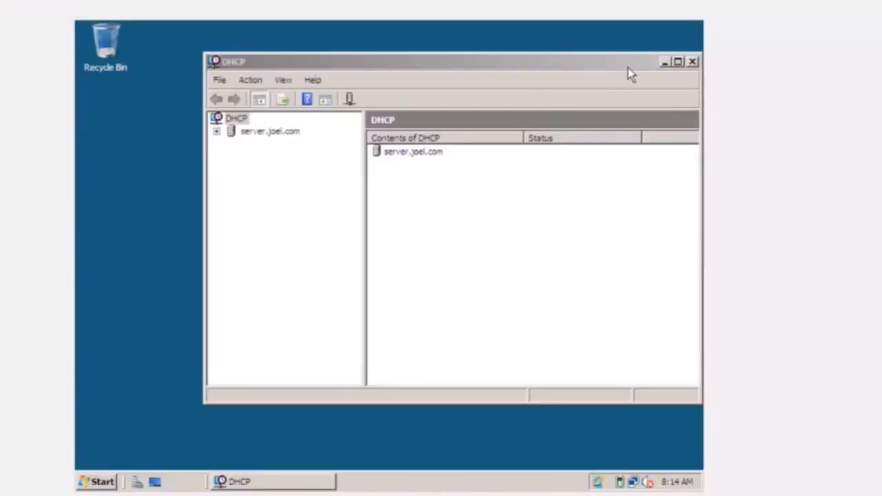
click(678, 62)
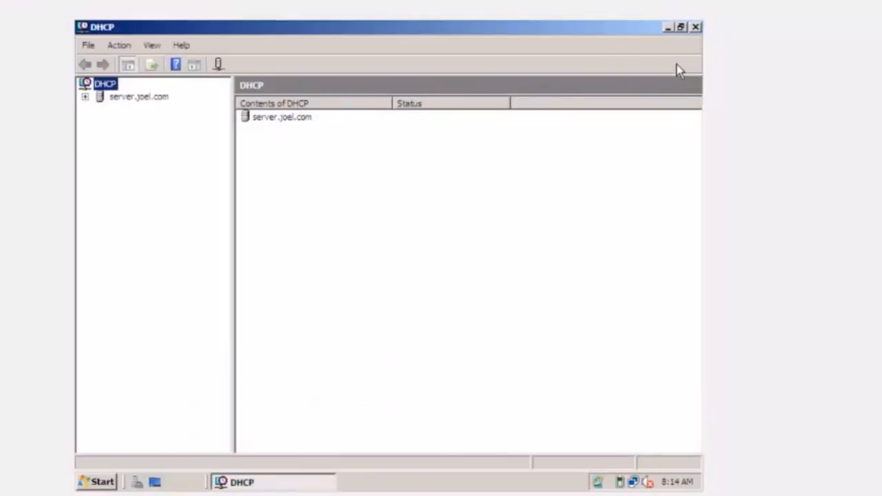
- Examine the address pool and address leases of the server's IPv4 scope 192.168.0.0
click(127, 99)
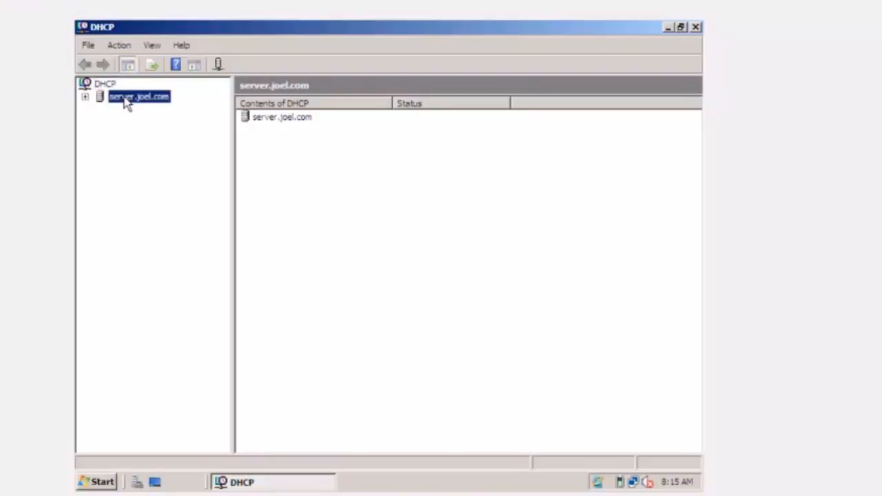
click(86, 97)
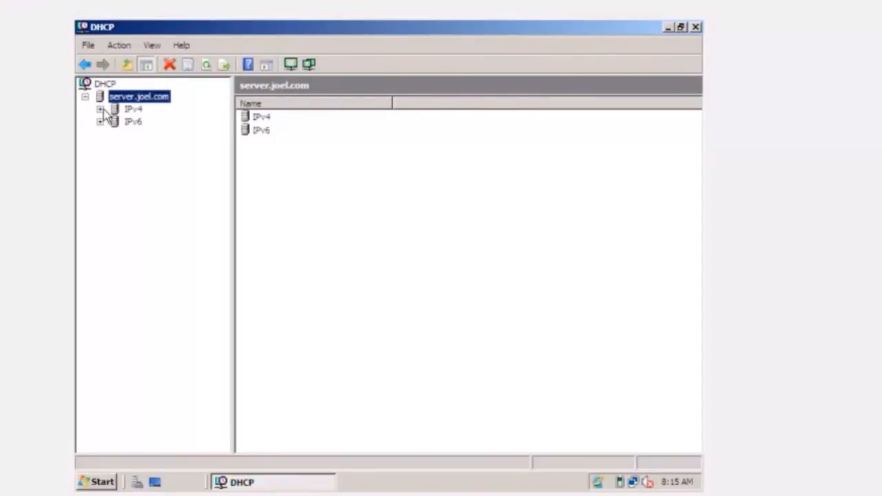
click(101, 110)
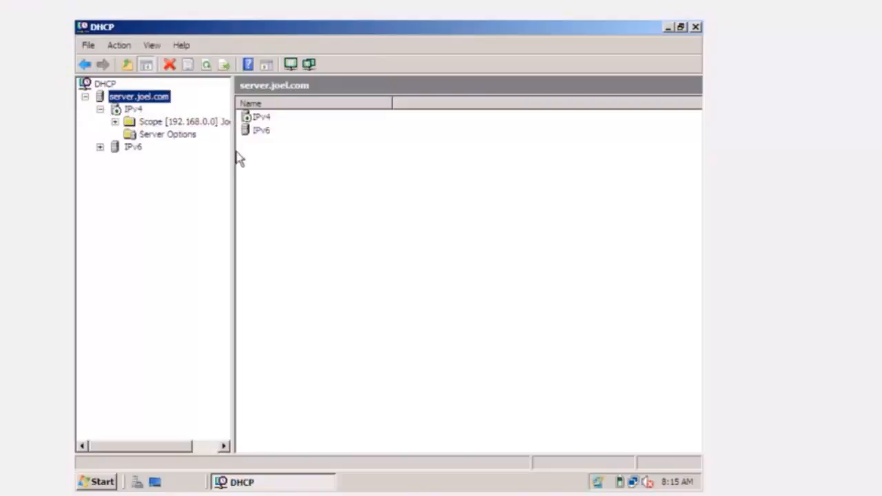
click(182, 125)
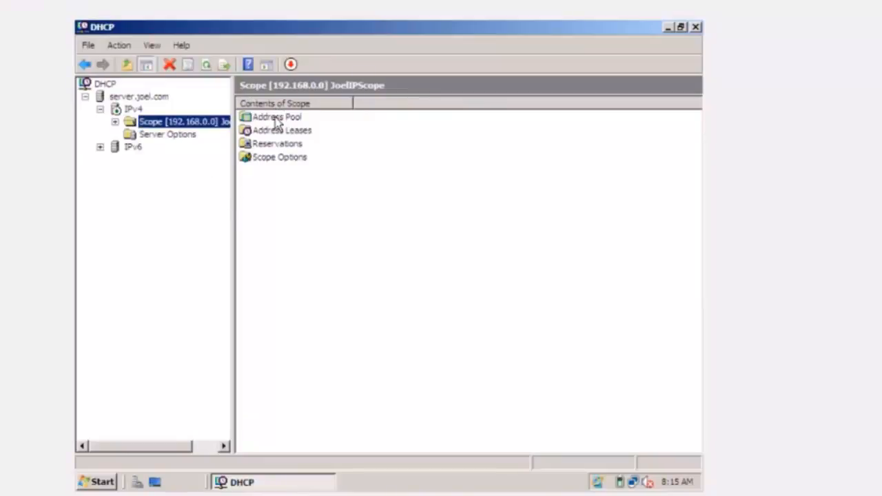
double_click(277, 118)
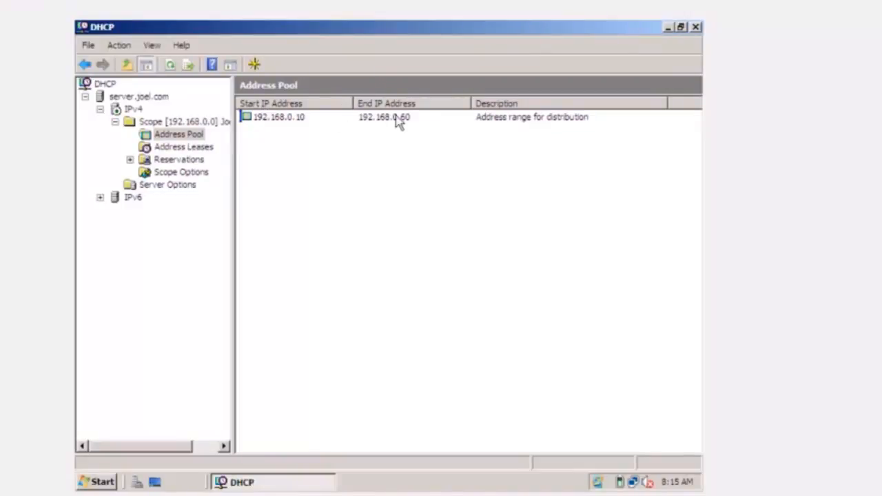
click(197, 148)
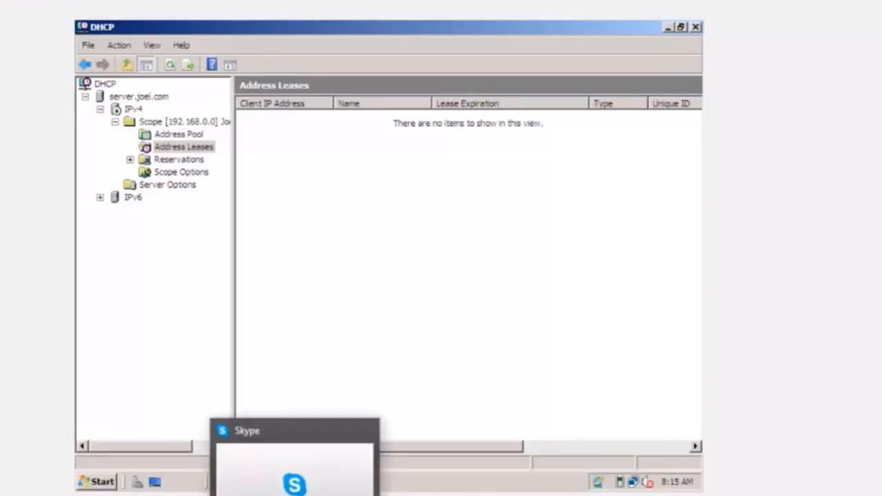
- Switch to the Windows Vista virtual machine and open its network connections through the Network and Sharing Center
mouse_move(382, 494)
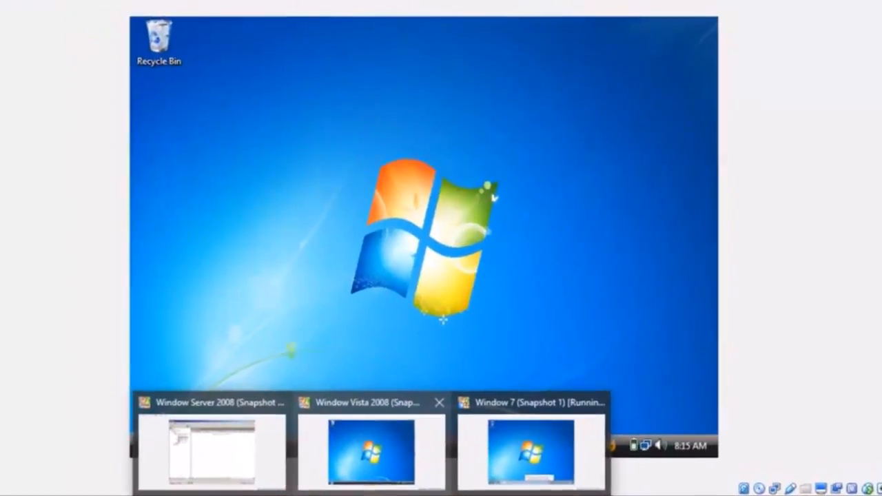
click(382, 441)
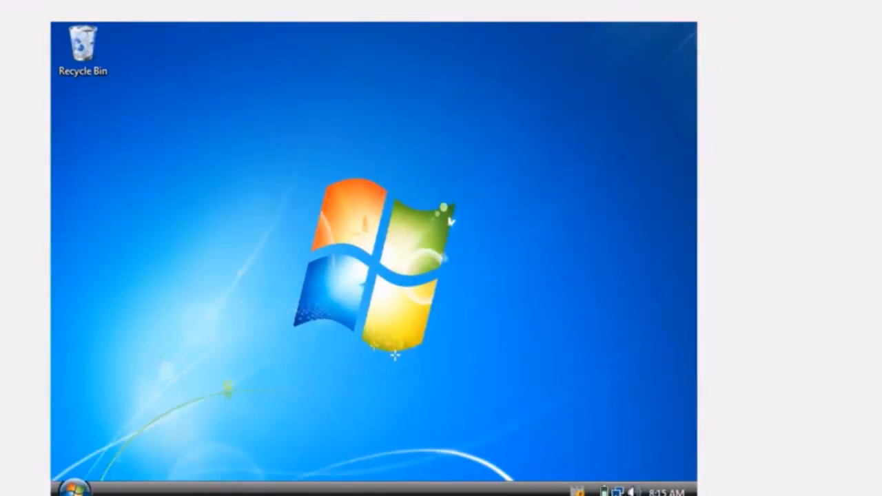
click(617, 491)
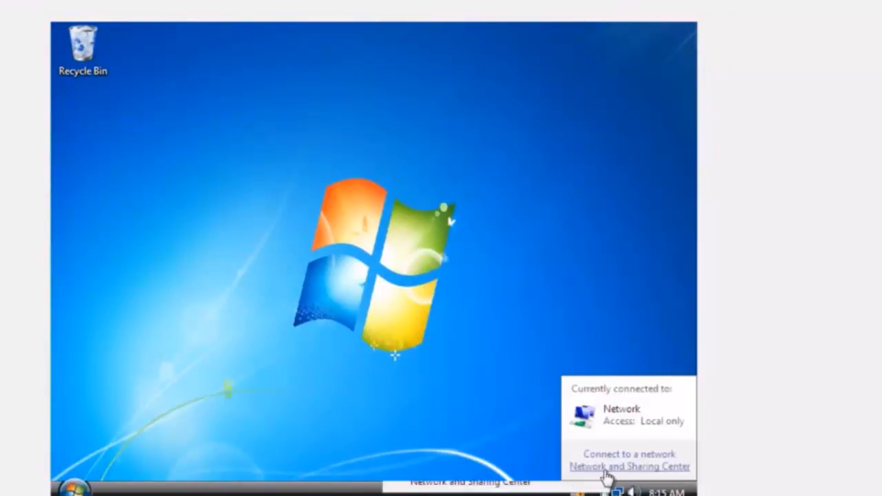
click(607, 468)
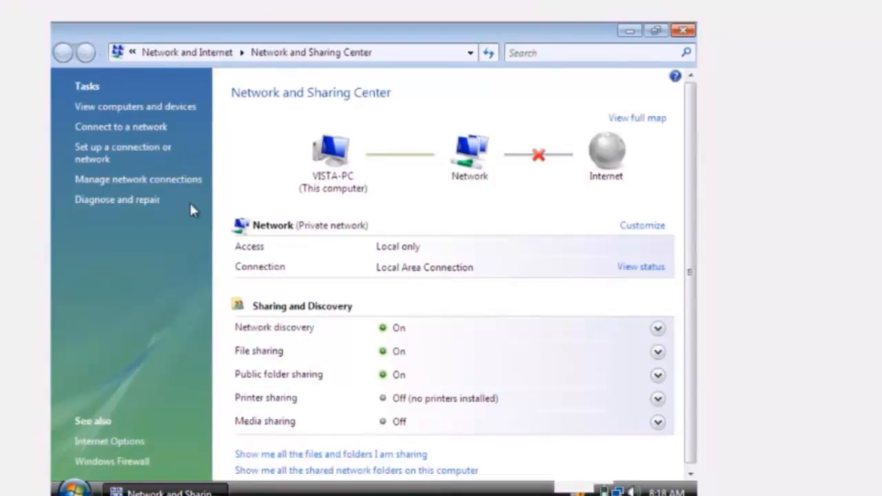
click(158, 181)
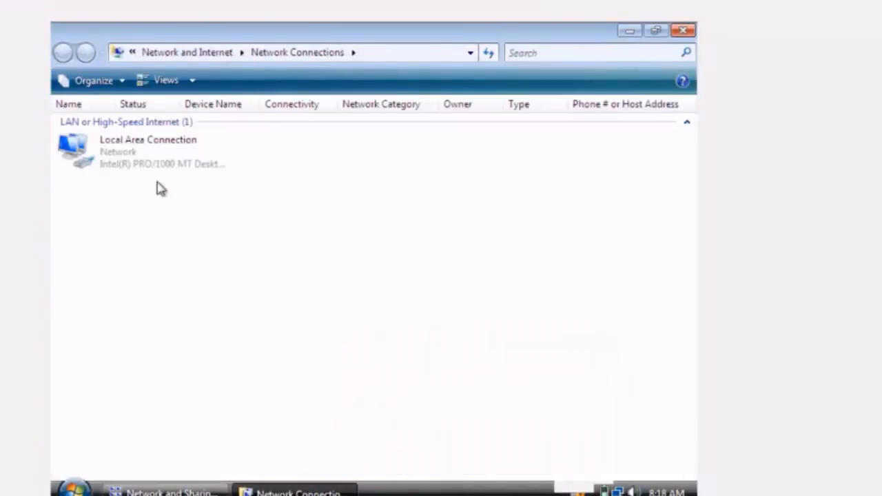
- Set the Local Area Connection's Internet Protocol Version 4 to obtain an IP address automatically
click(155, 163)
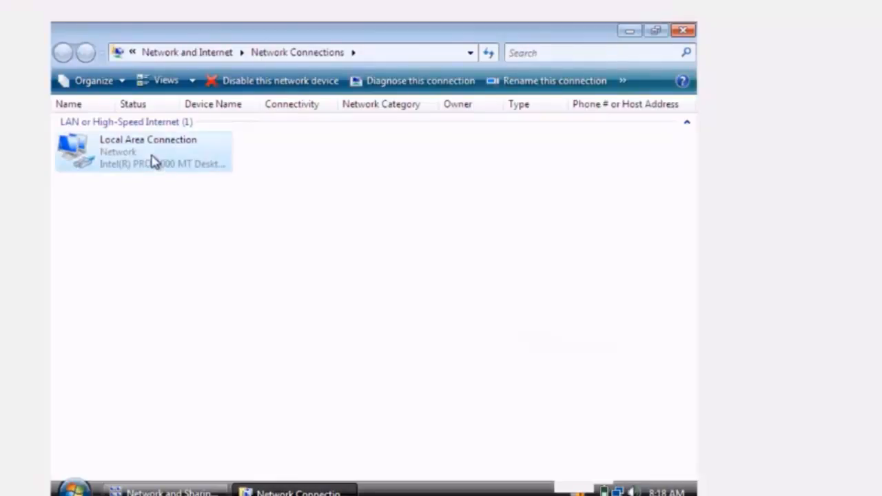
right_click(155, 163)
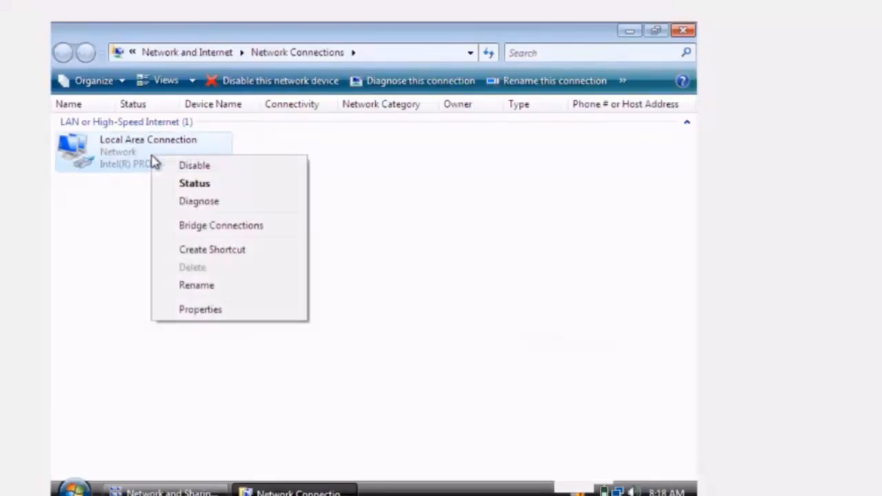
click(201, 312)
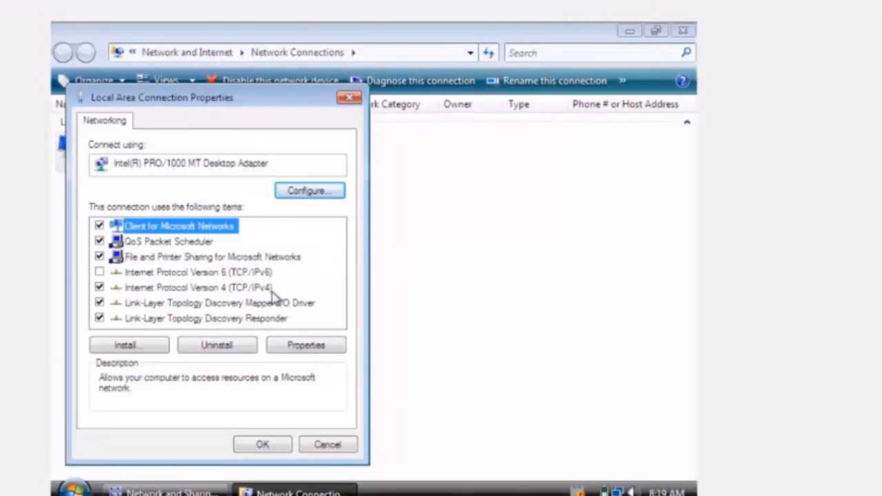
click(160, 290)
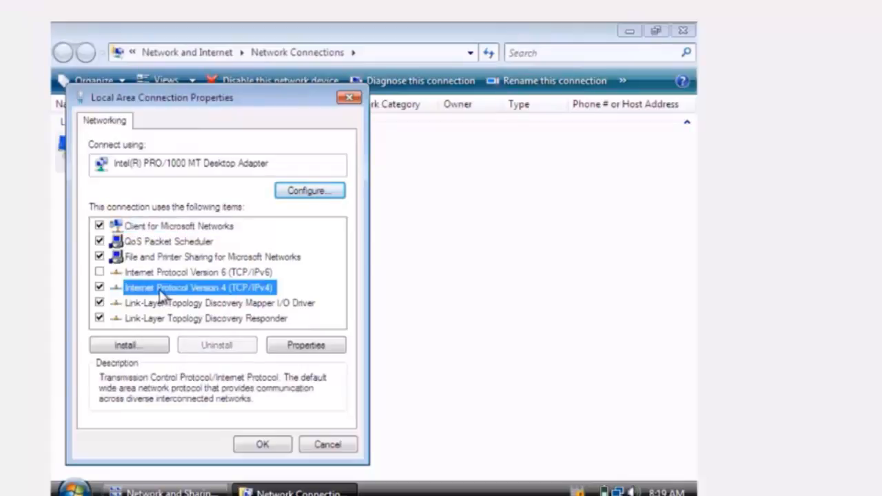
click(302, 348)
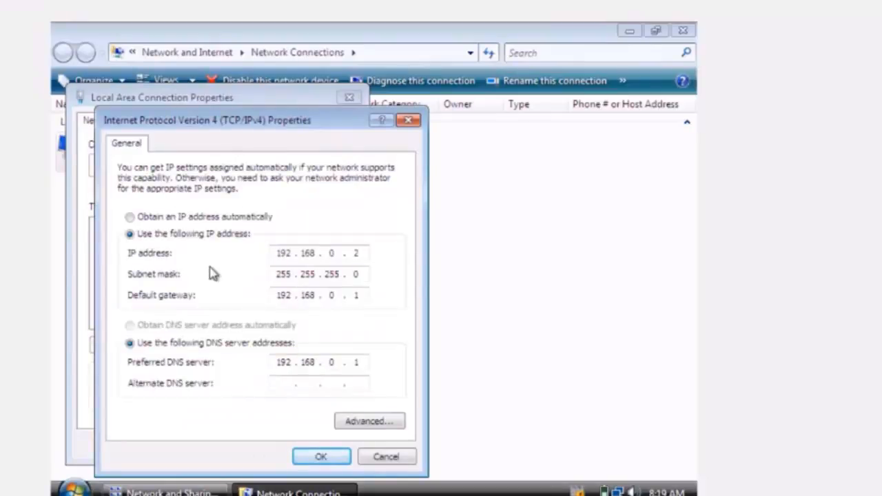
click(130, 217)
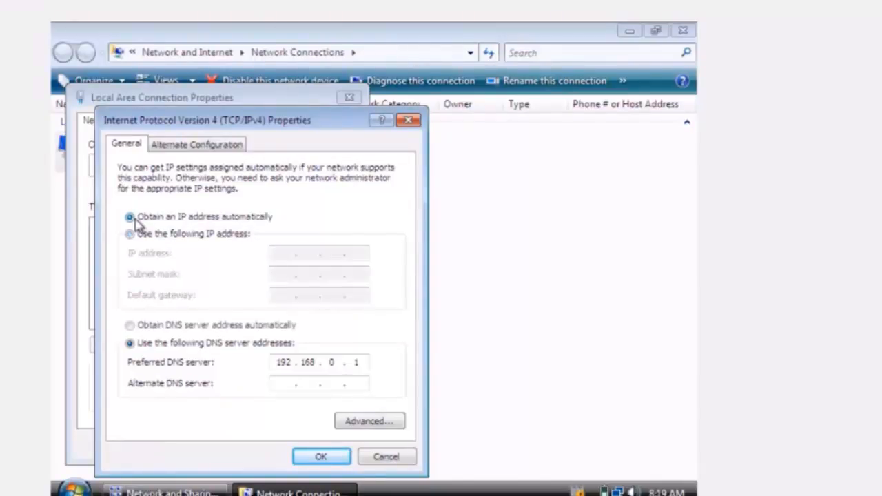
click(327, 462)
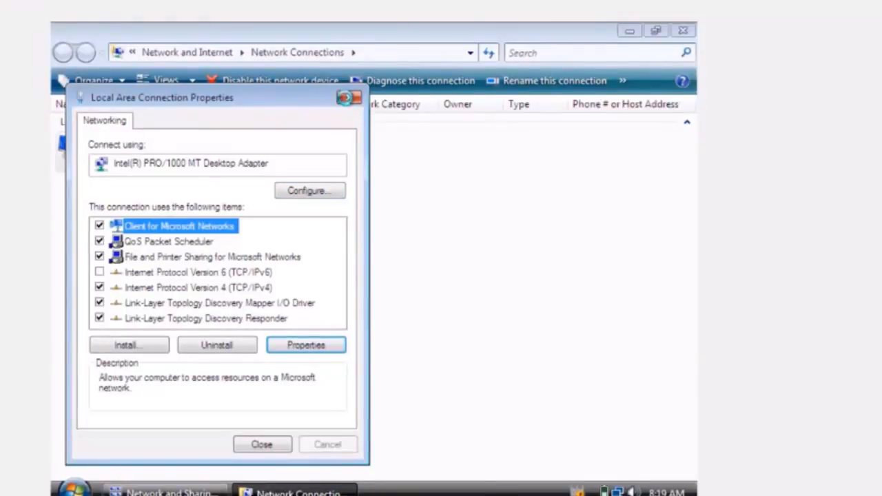
click(261, 445)
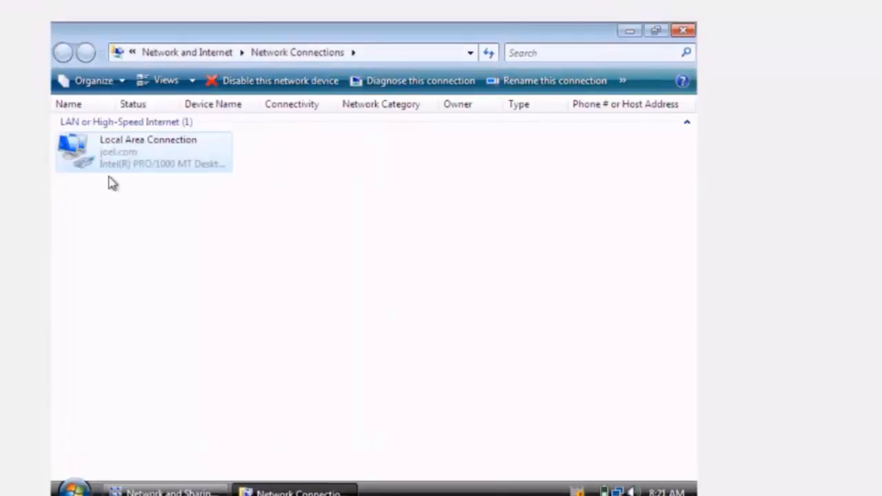
- Review the Local Area Connection's status and network connection details, and close both windows
right_click(108, 156)
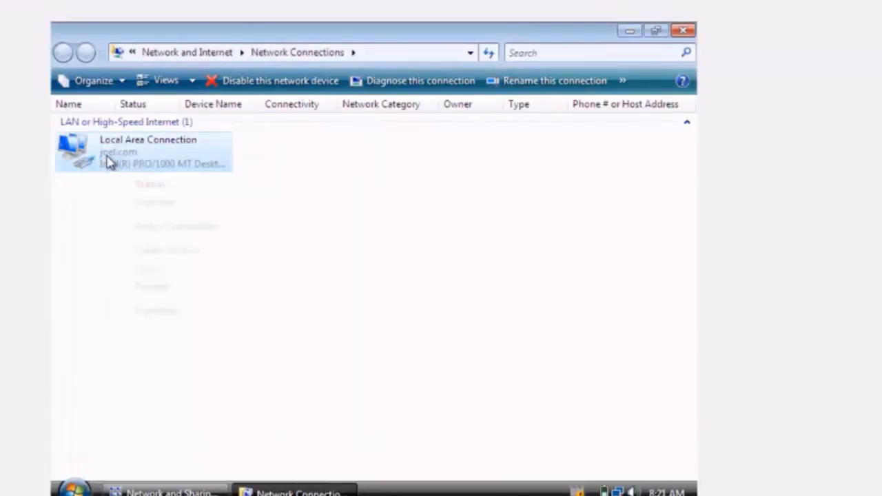
click(138, 192)
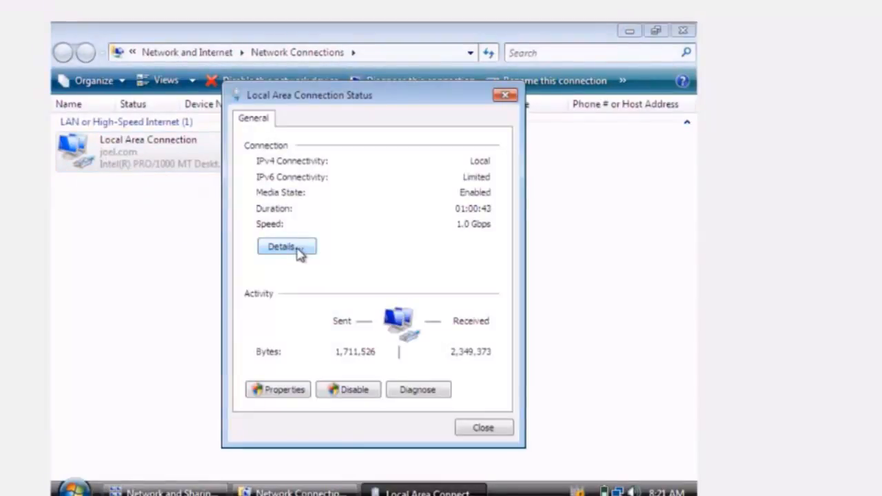
click(297, 249)
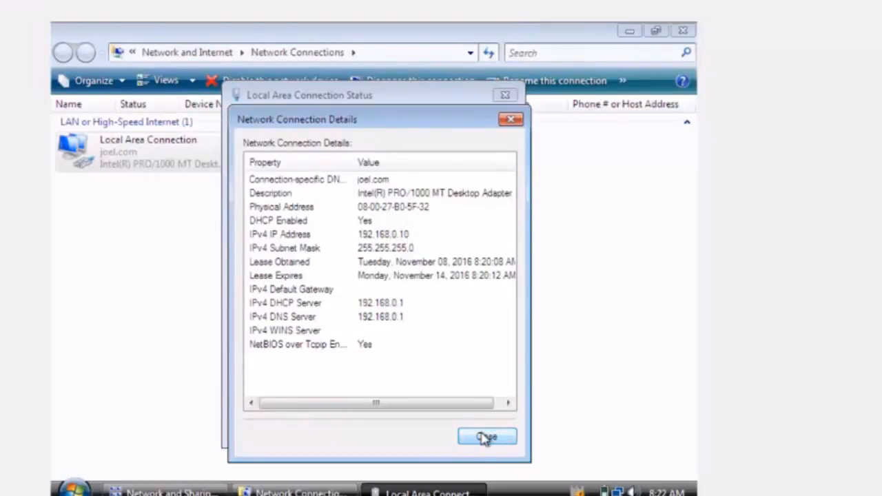
click(515, 124)
click(505, 96)
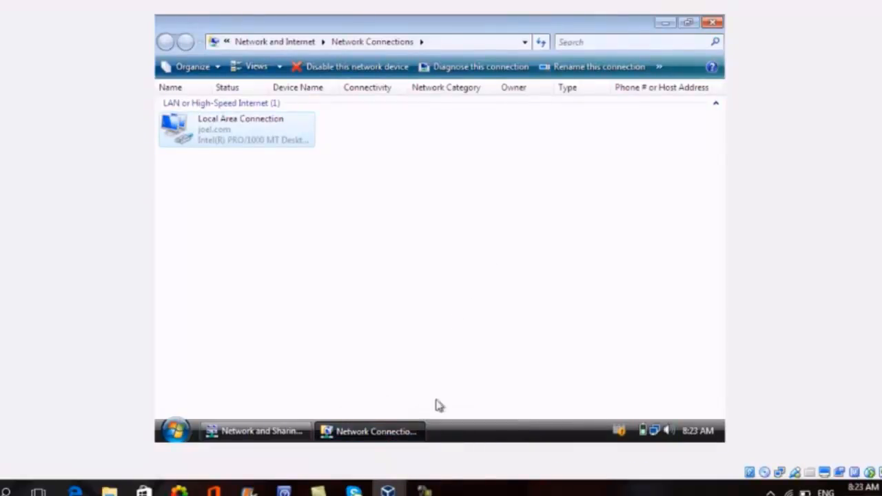
- Switch to the Windows 7 virtual machine and open its network adapter settings through the Network and Sharing Center
mouse_move(388, 491)
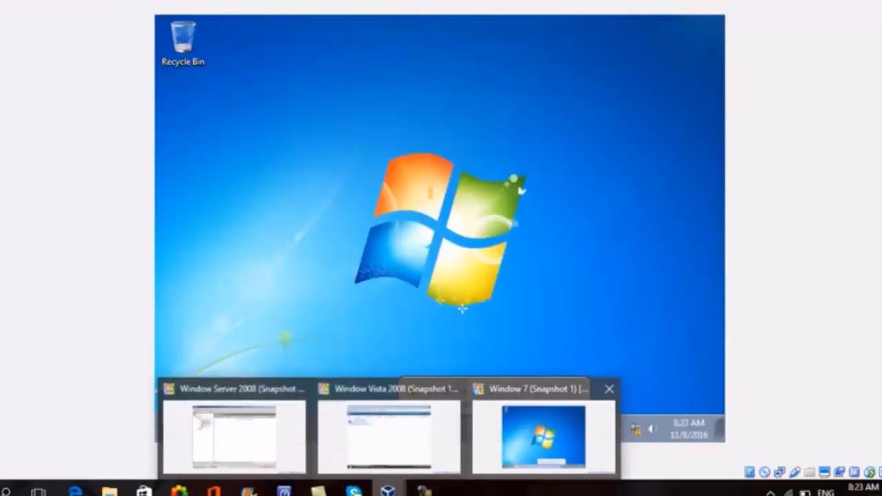
click(532, 425)
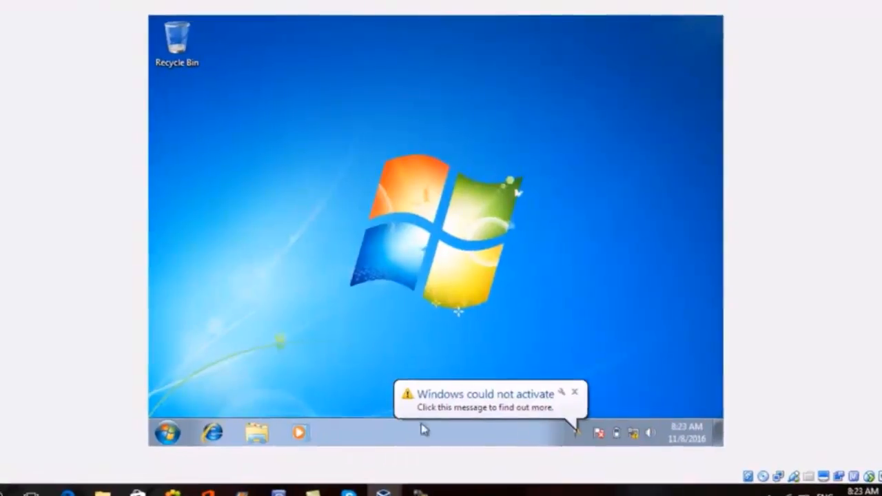
click(97, 476)
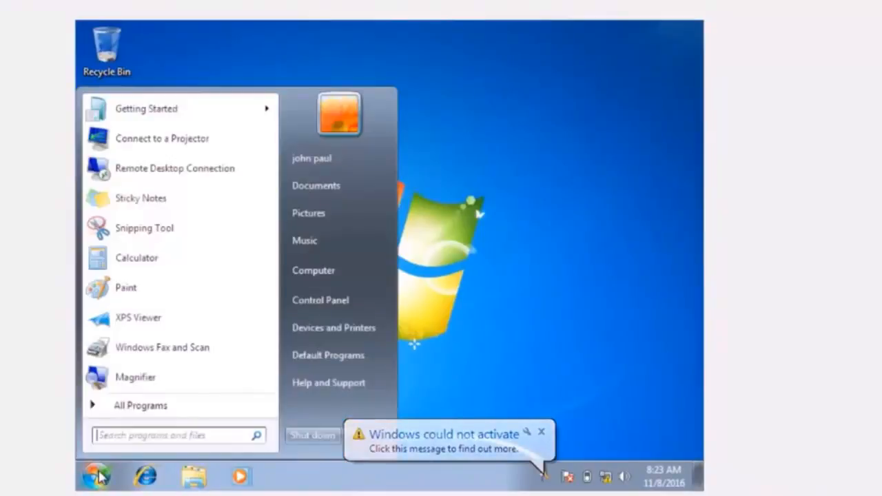
click(318, 308)
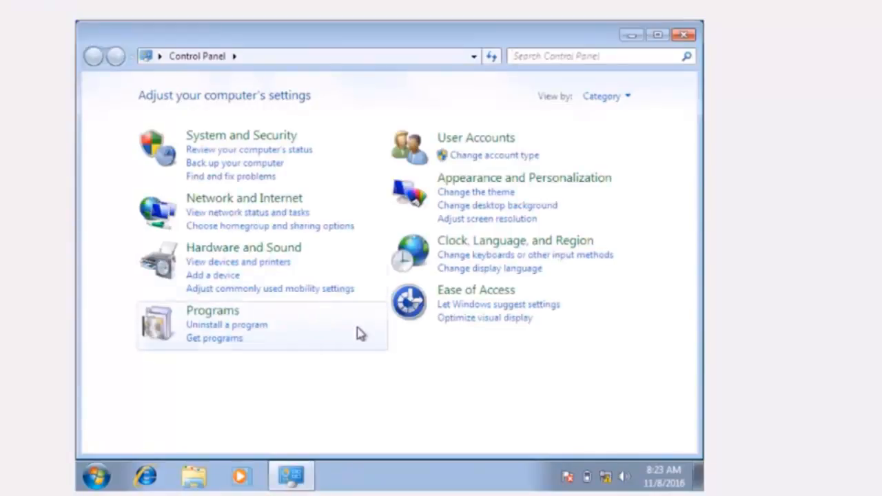
click(263, 200)
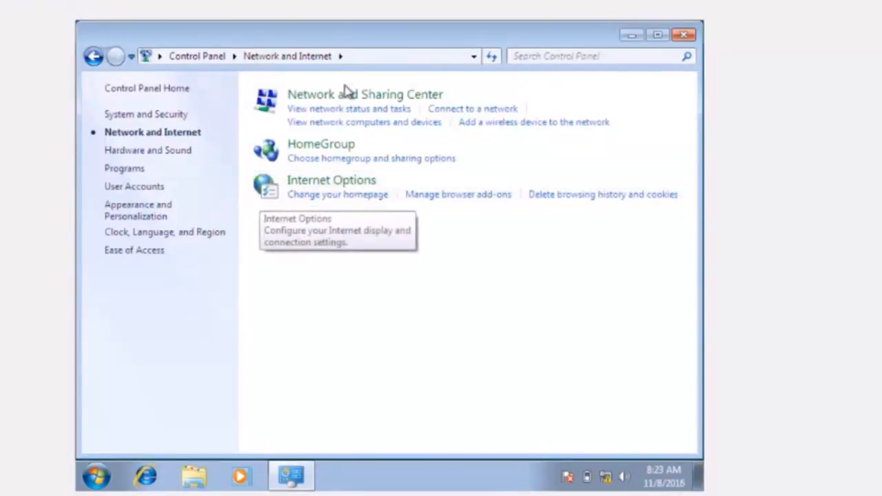
click(350, 99)
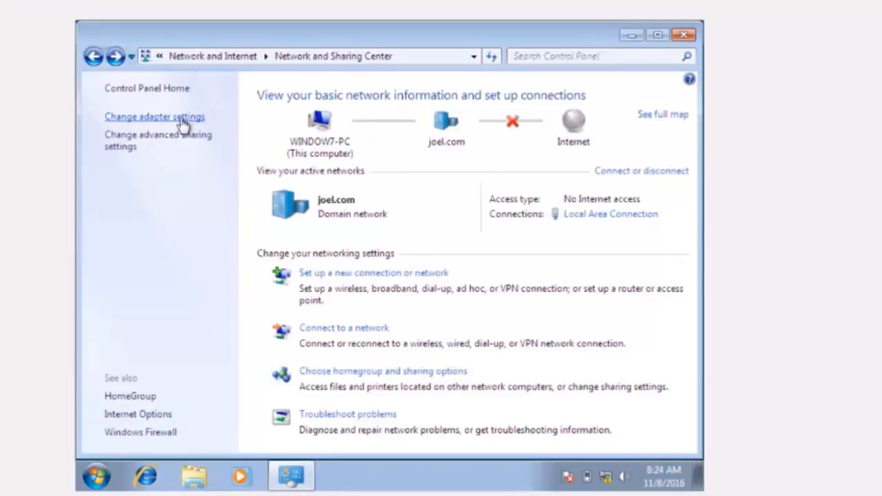
click(180, 117)
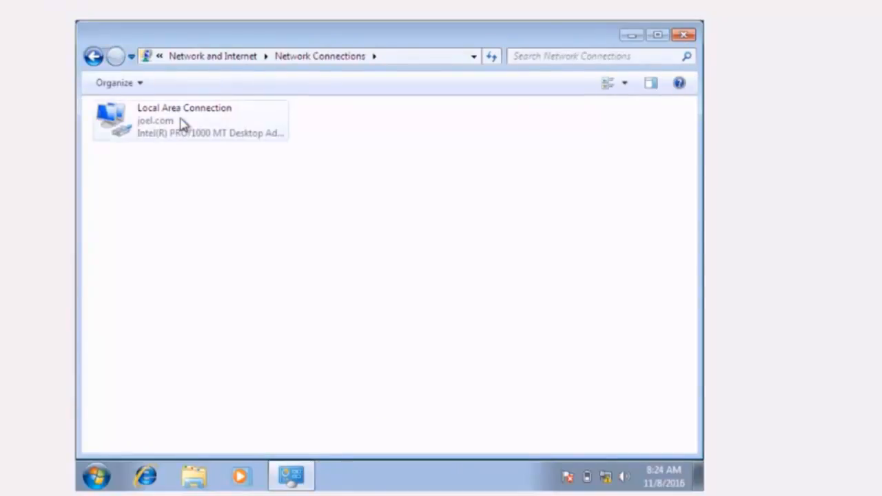
- Set the Windows 7 Local Area Connection's Internet Protocol Version 4 (TCP/IPv4) to obtain an IP address automatically and apply the change
right_click(182, 125)
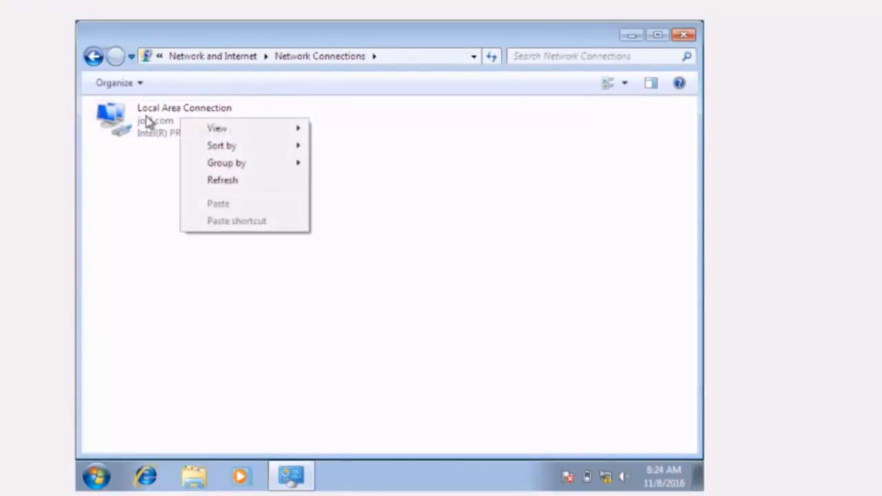
click(147, 121)
right_click(147, 122)
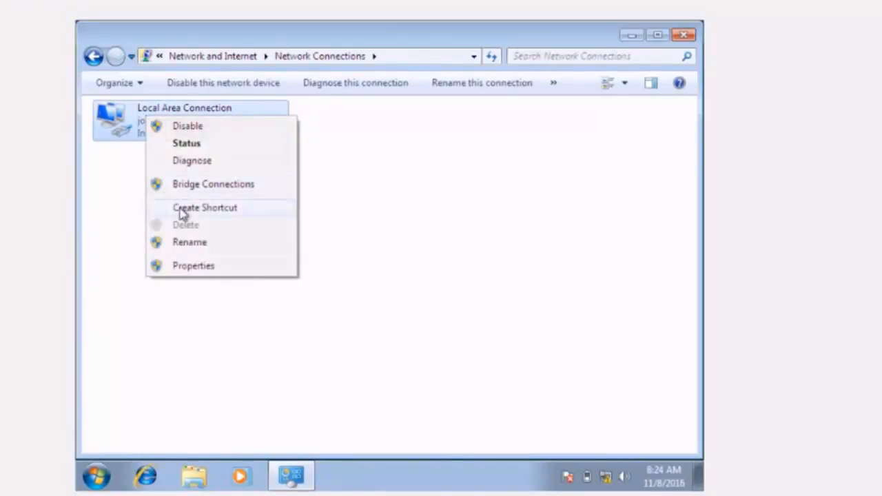
click(193, 267)
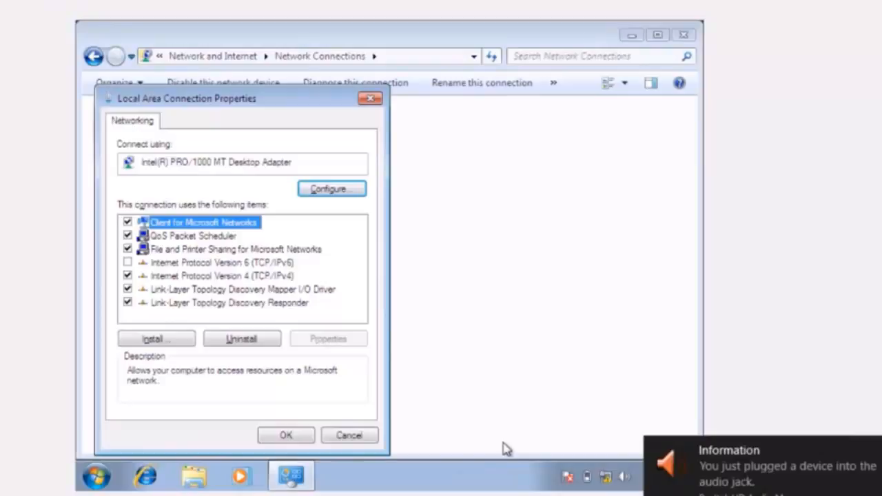
click(218, 277)
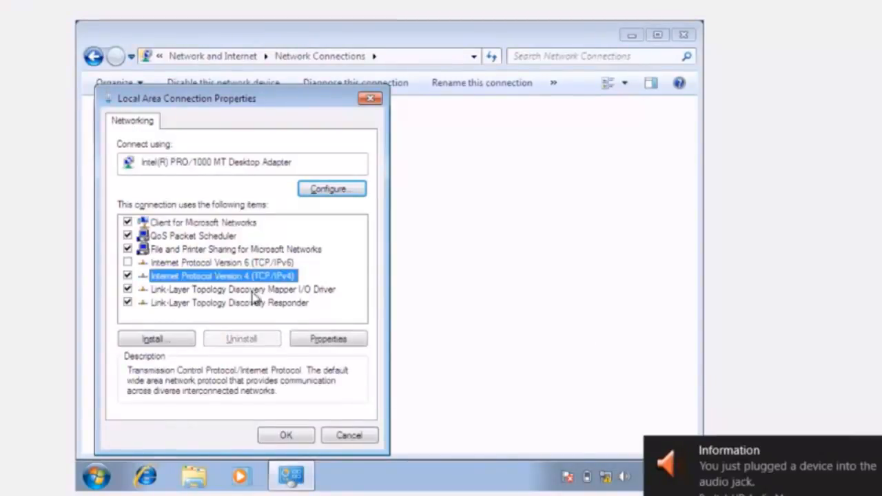
click(317, 339)
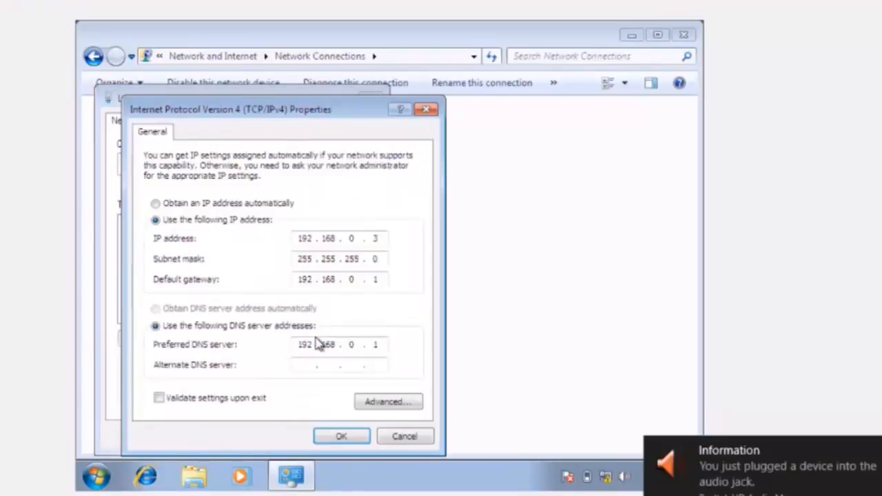
click(156, 205)
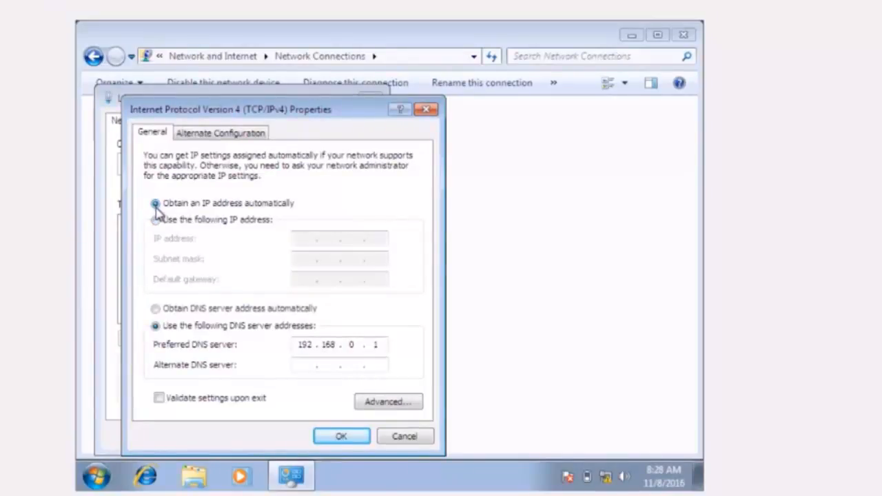
click(332, 436)
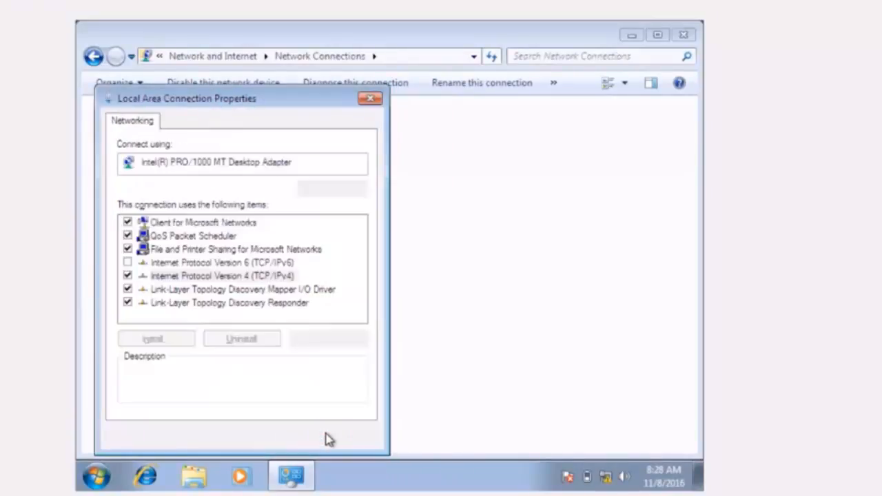
click(299, 438)
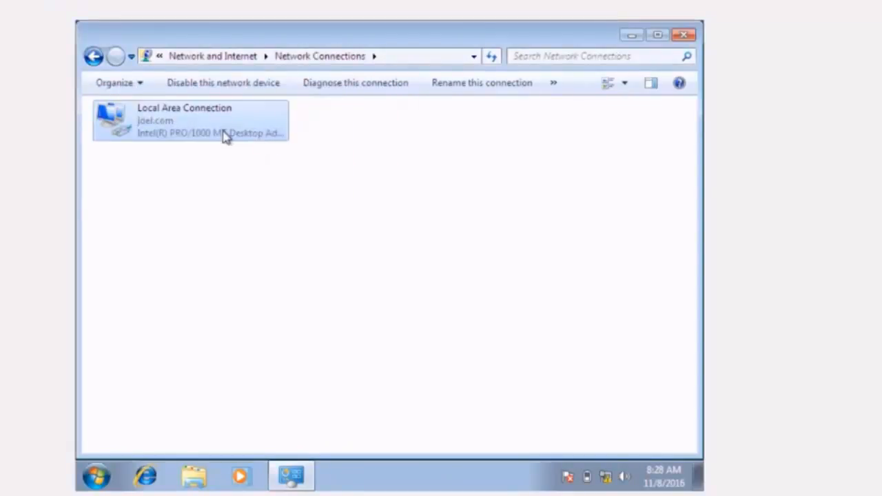
- Review the Windows 7 Local Area Connection's status and network connection details, and close both windows
right_click(223, 136)
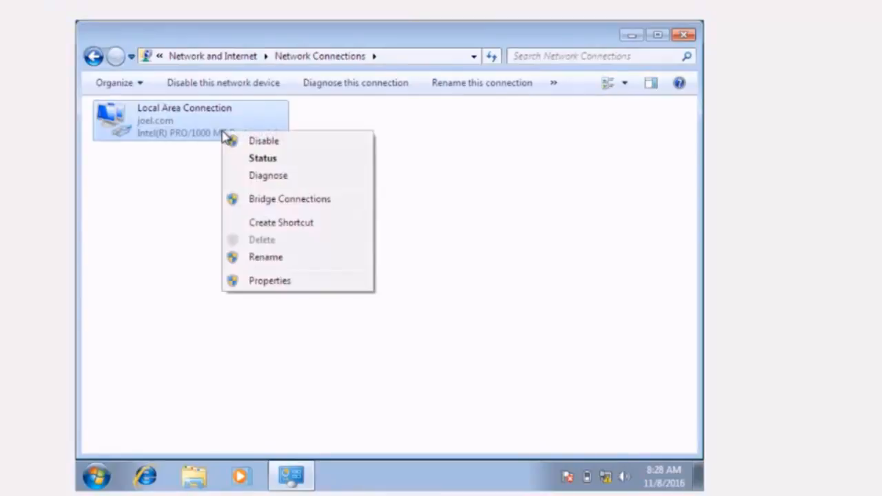
click(251, 159)
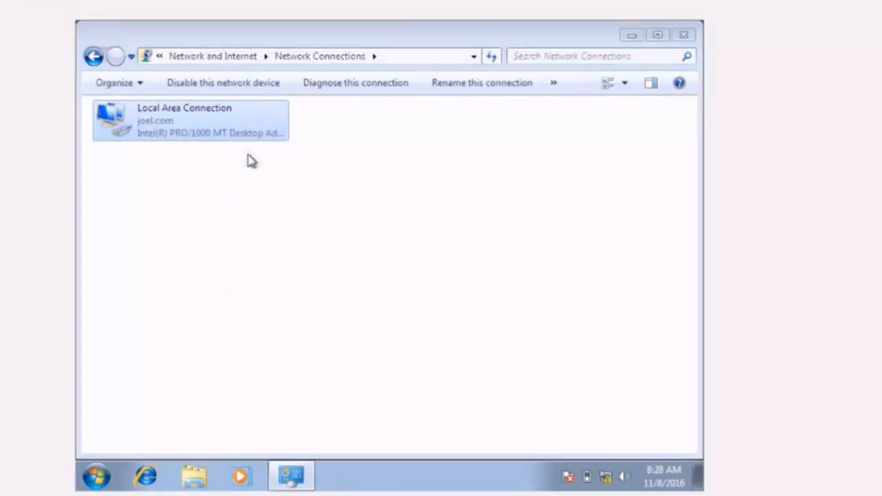
key(Return)
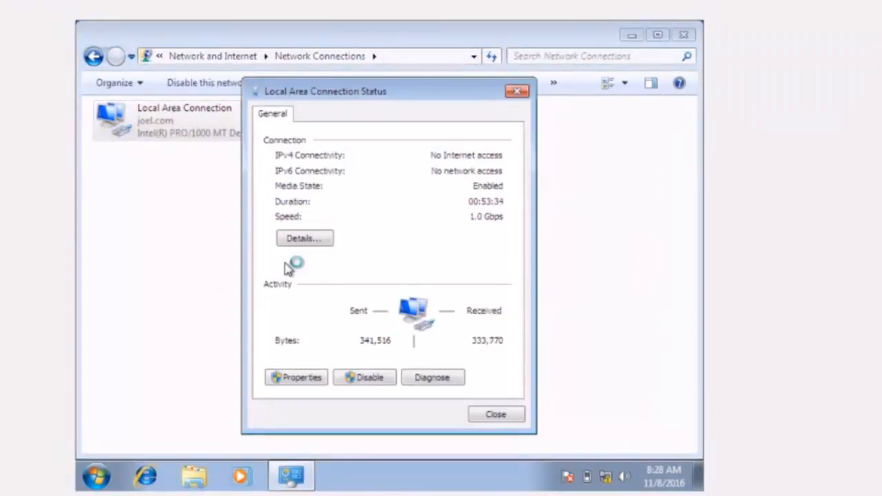
click(315, 240)
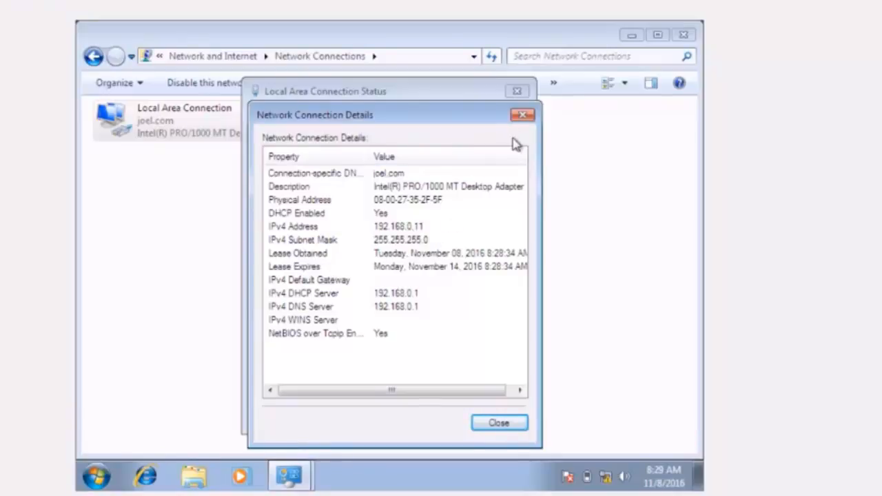
mouse_move(293, 485)
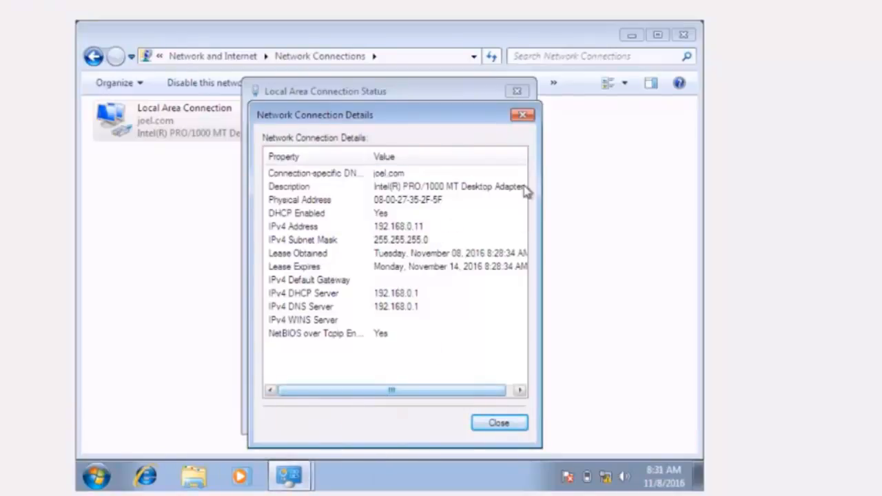
click(524, 114)
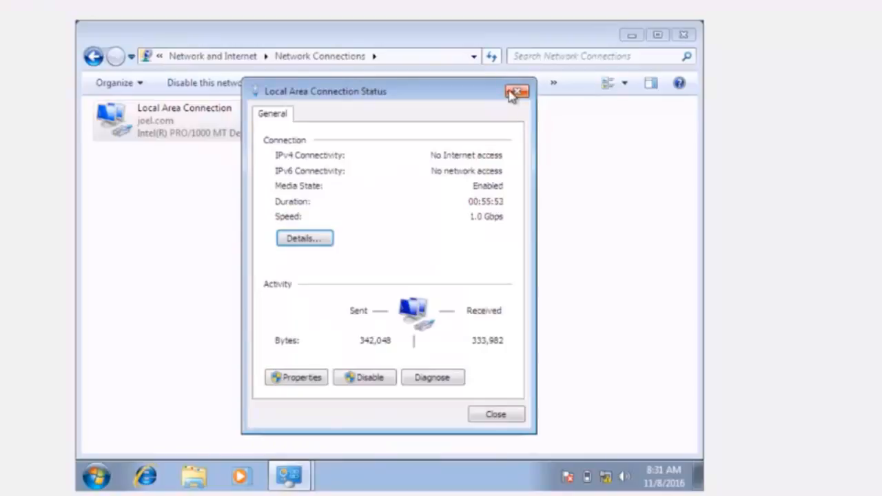
click(517, 91)
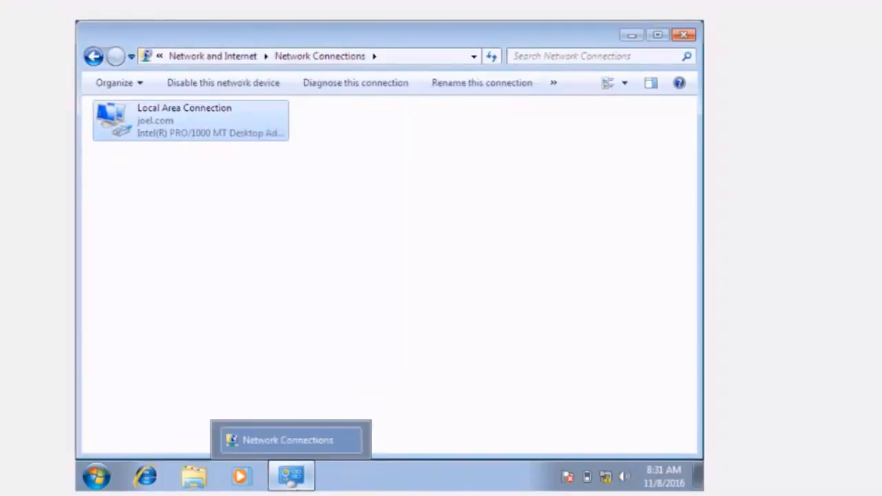
- Switch to the Windows Server 2008 virtual machine and unlock it by entering the Administrator account's password
mouse_move(387, 491)
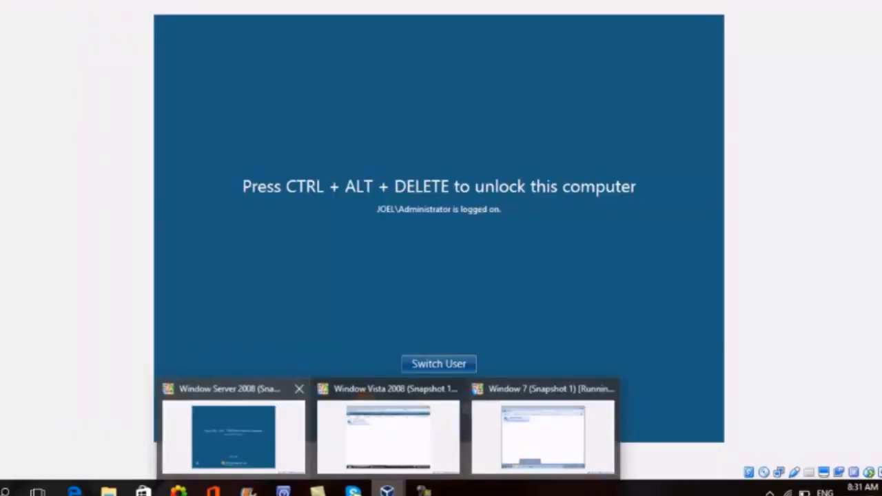
click(233, 434)
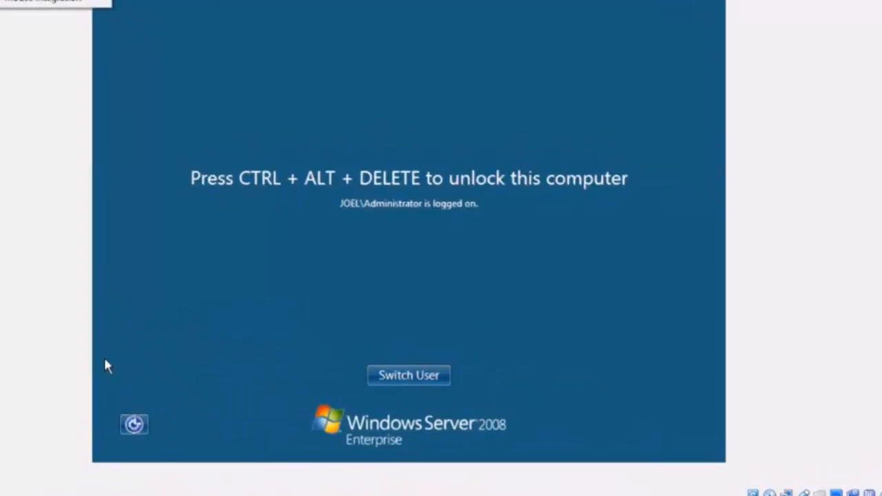
mouse_move(51, 0)
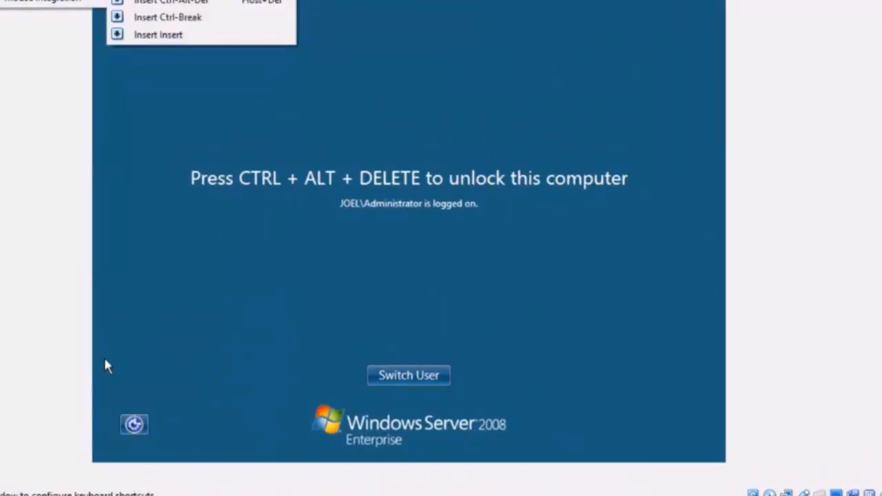
key(Return)
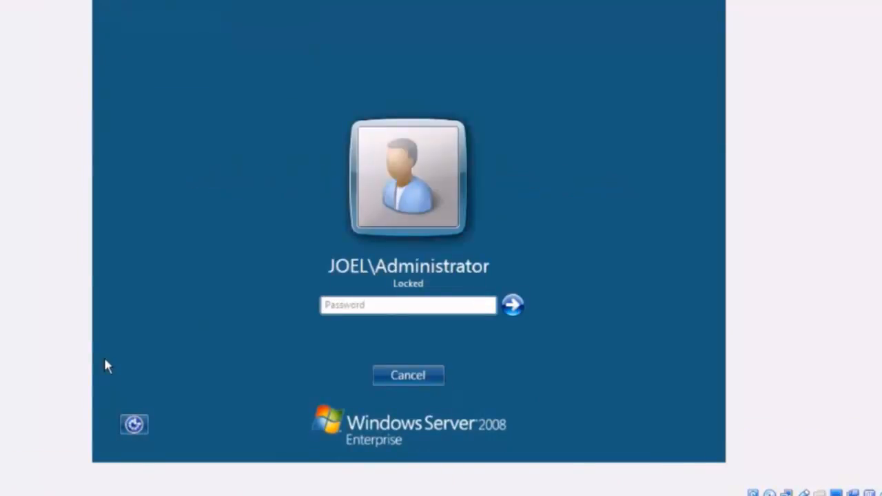
text(••)
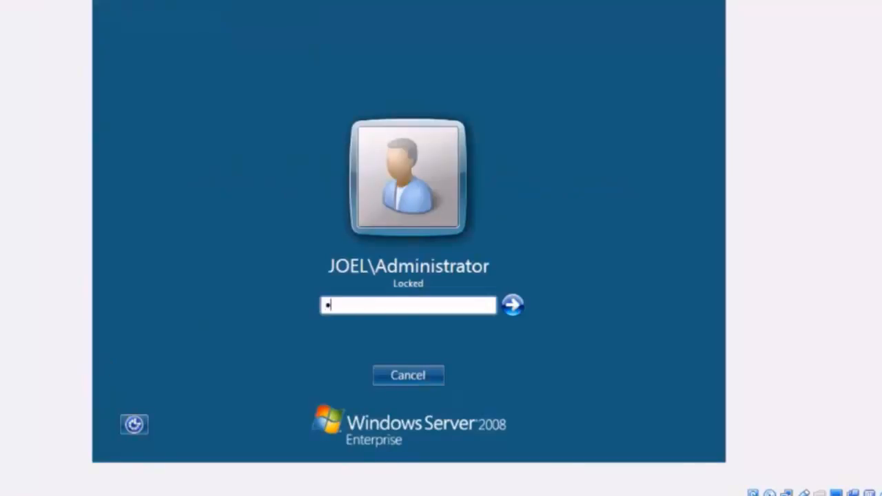
text(••••••••••••)
key(Return)
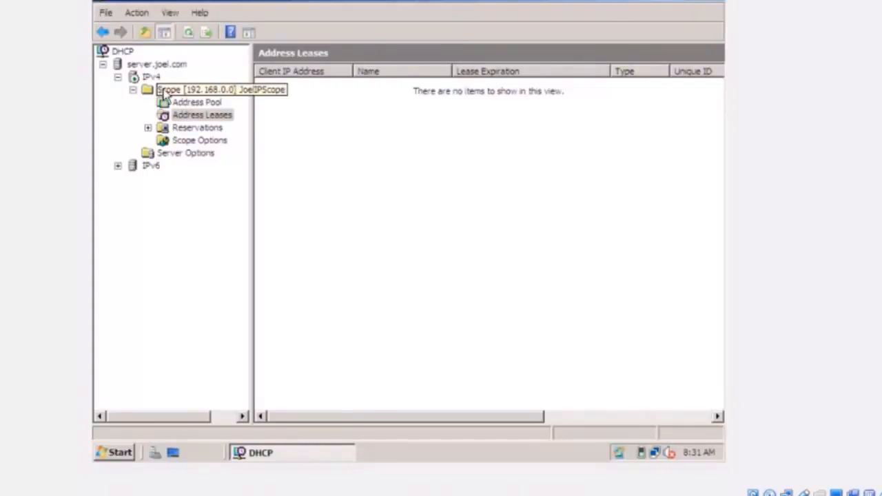
- Refresh the IPv4 scope's address leases to check the client leases, and minimize the DHCP console
right_click(309, 120)
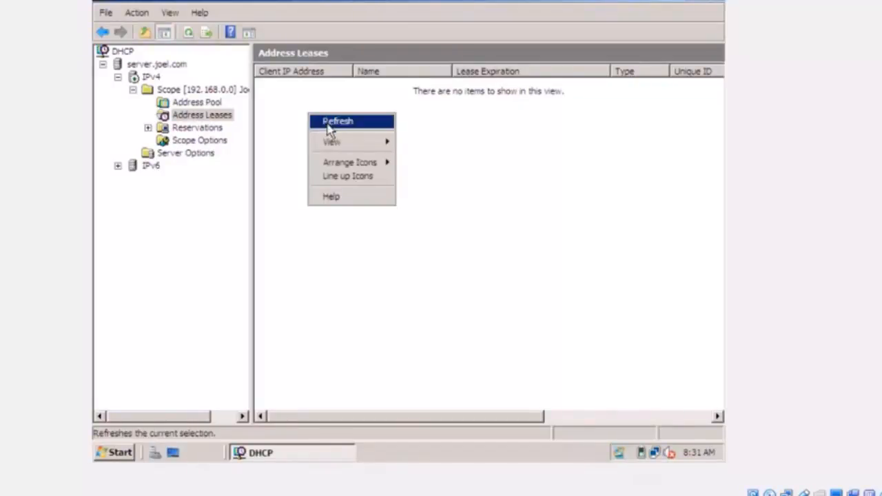
click(329, 125)
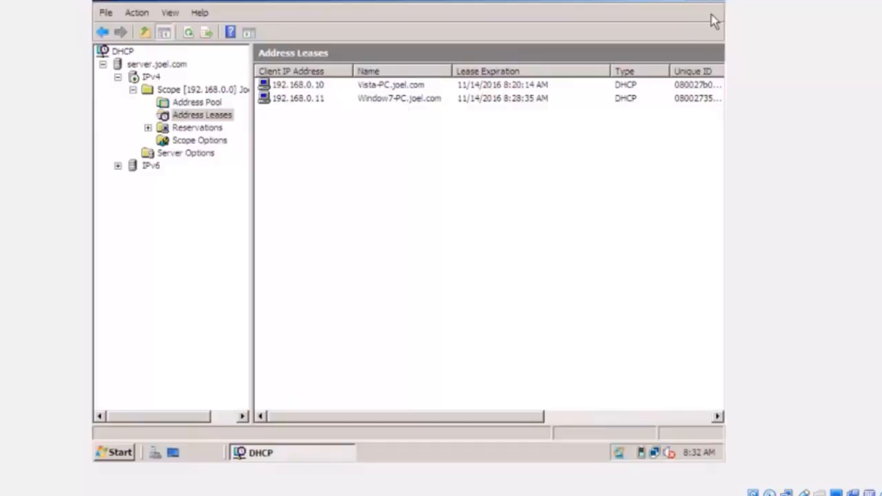
click(693, 3)
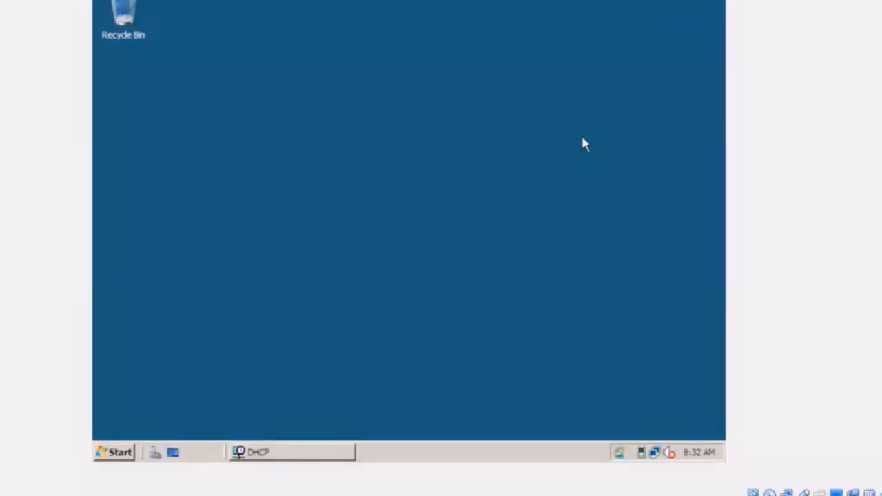